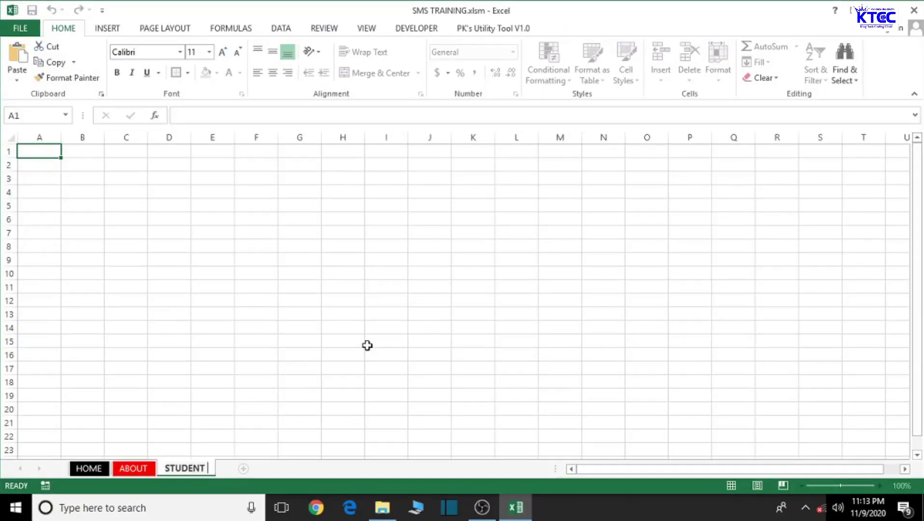
- Finish naming the new sheet STUDENT DETAILS and set its tab colour to green
{"action": "type", "text": "DETAILS"}
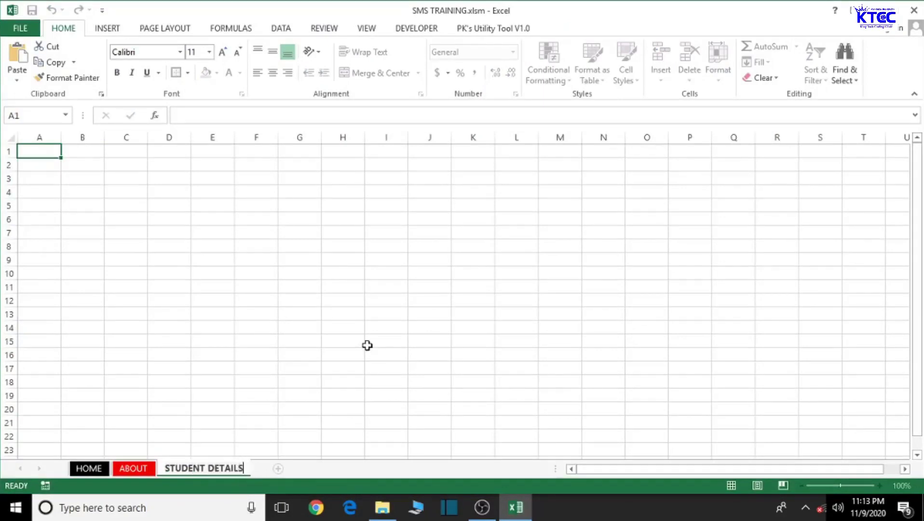
{"action": "left_click", "coordinate": [367, 346]}
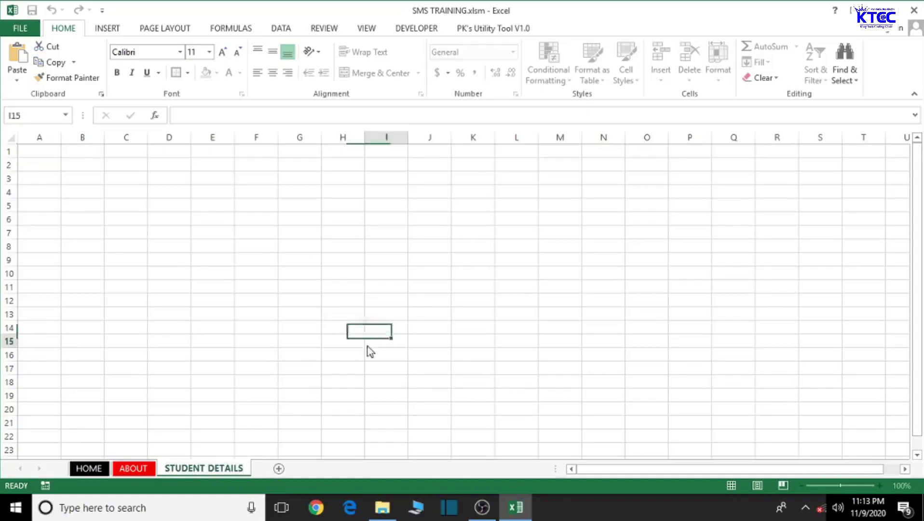
{"action": "right_click", "coordinate": [227, 470]}
{"action": "right_click", "coordinate": [213, 471]}
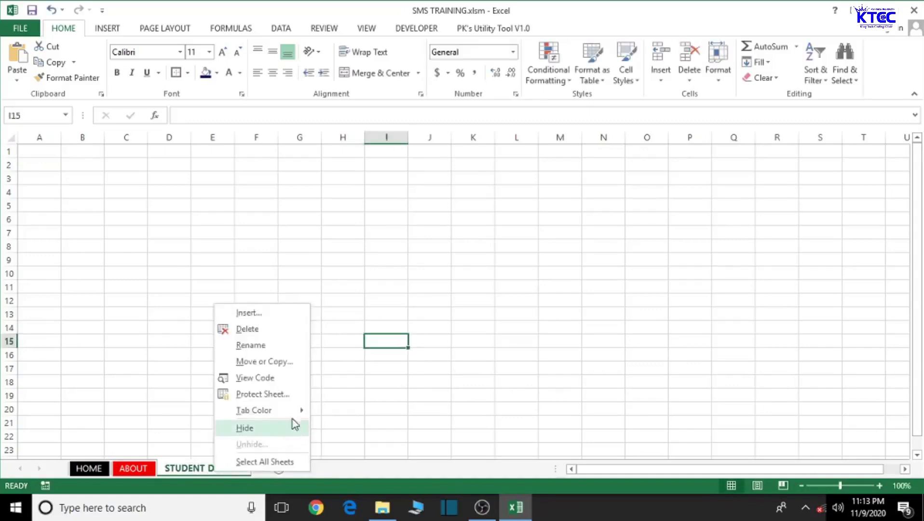
{"action": "mouse_move", "coordinate": [295, 415]}
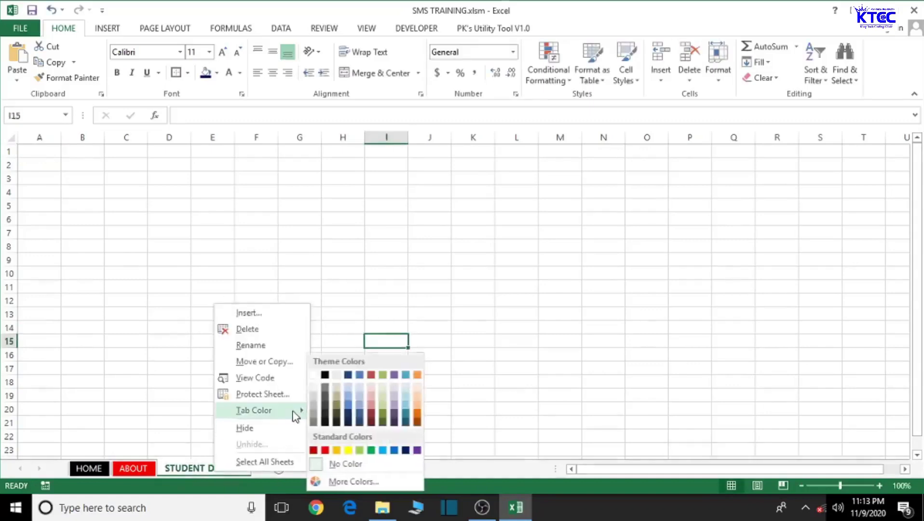
{"action": "left_click", "coordinate": [371, 450]}
{"action": "left_click", "coordinate": [210, 409]}
{"action": "left_click", "coordinate": [570, 355]}
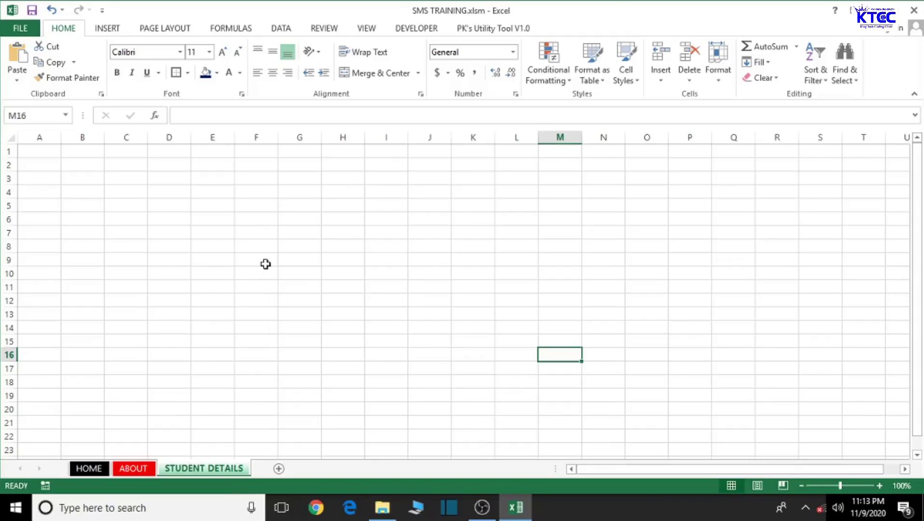
- Enter the column headings ADM .NO., NAME, CLASS and GENDER in cells A1 to D1
{"action": "left_click", "coordinate": [39, 152]}
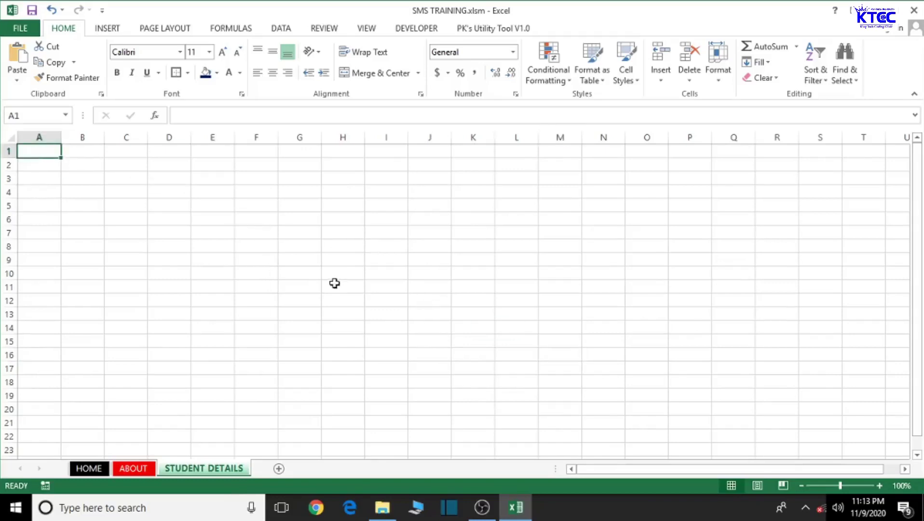
{"action": "type", "text": "ADM .NO."}
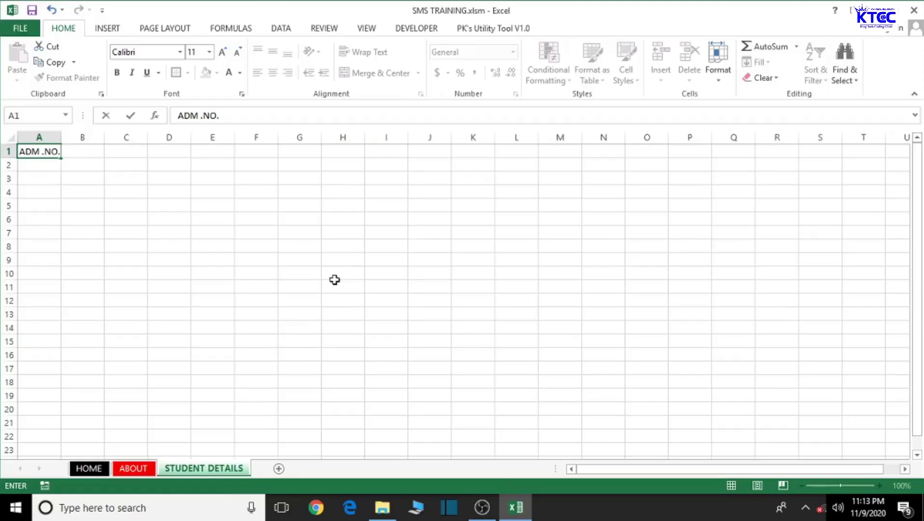
{"action": "left_click", "coordinate": [113, 206]}
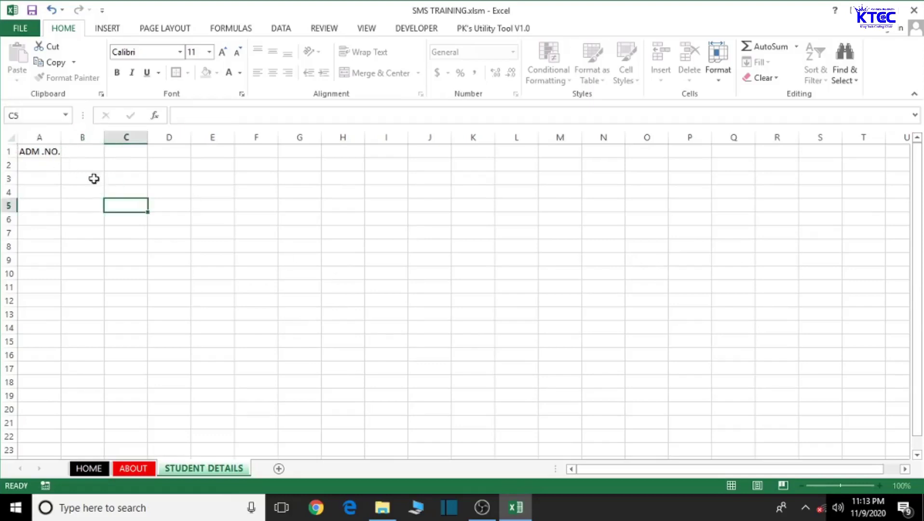
{"action": "left_click", "coordinate": [87, 153]}
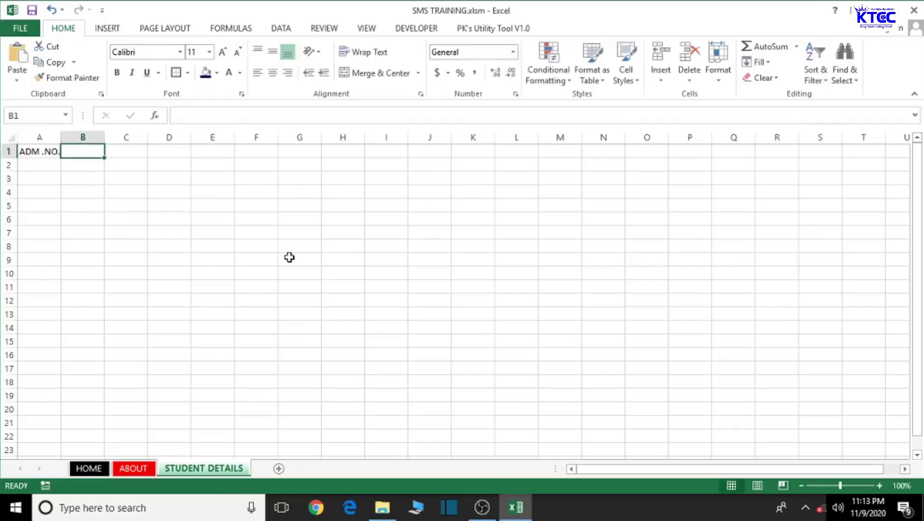
{"action": "type", "text": "NAME"}
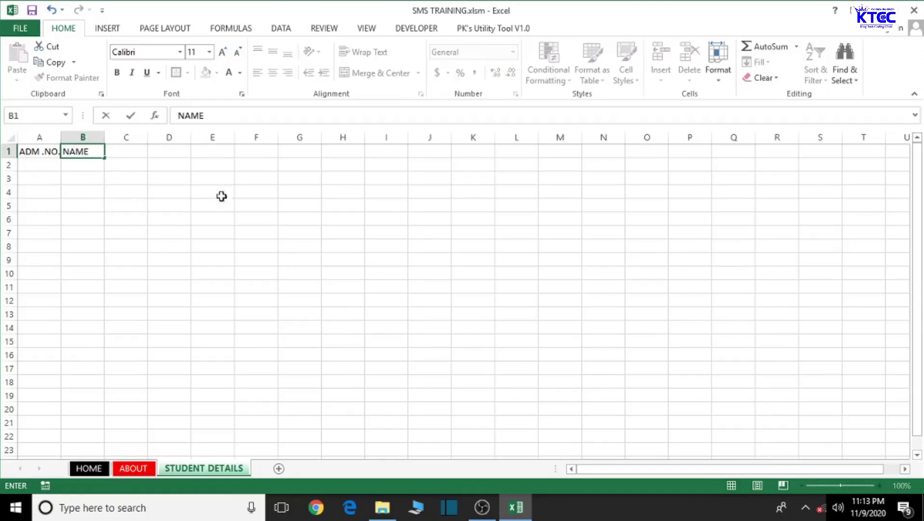
{"action": "left_click", "coordinate": [131, 150]}
{"action": "type", "text": "CLASS"}
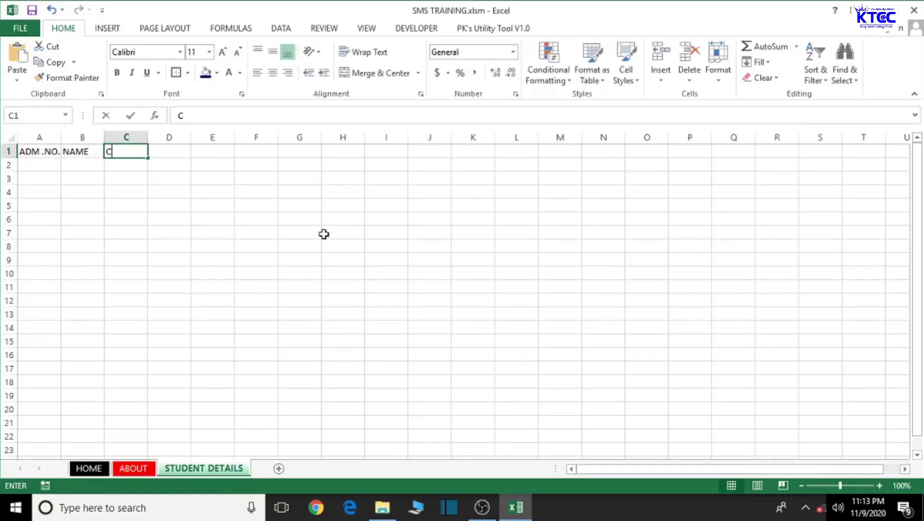
{"action": "left_click", "coordinate": [171, 150]}
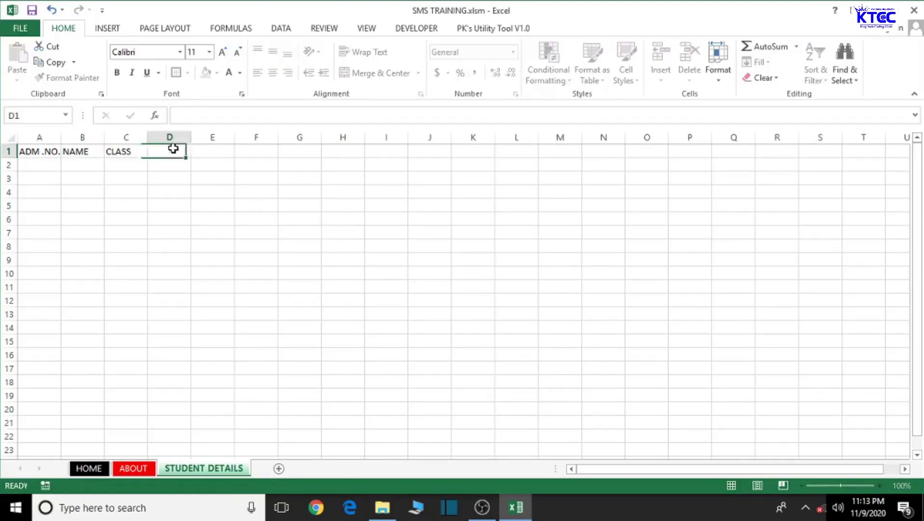
{"action": "type", "text": "GENDER"}
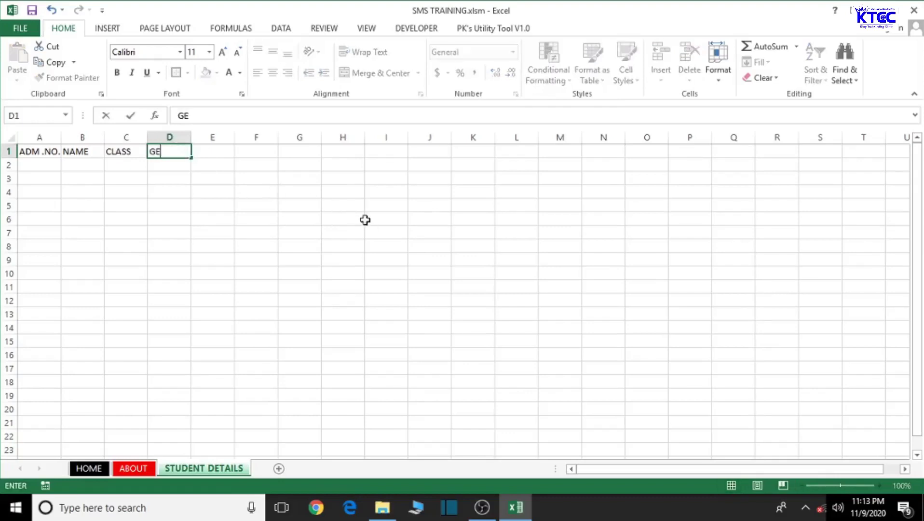
- Add the headings DOB, DOA and ADM. FEE in cells E1 to G1
{"action": "left_click", "coordinate": [229, 156]}
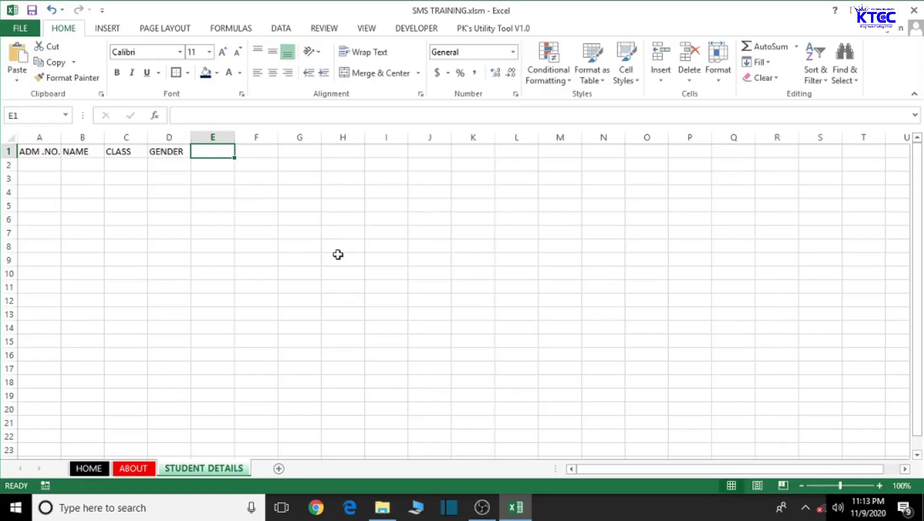
{"action": "type", "text": "DOB"}
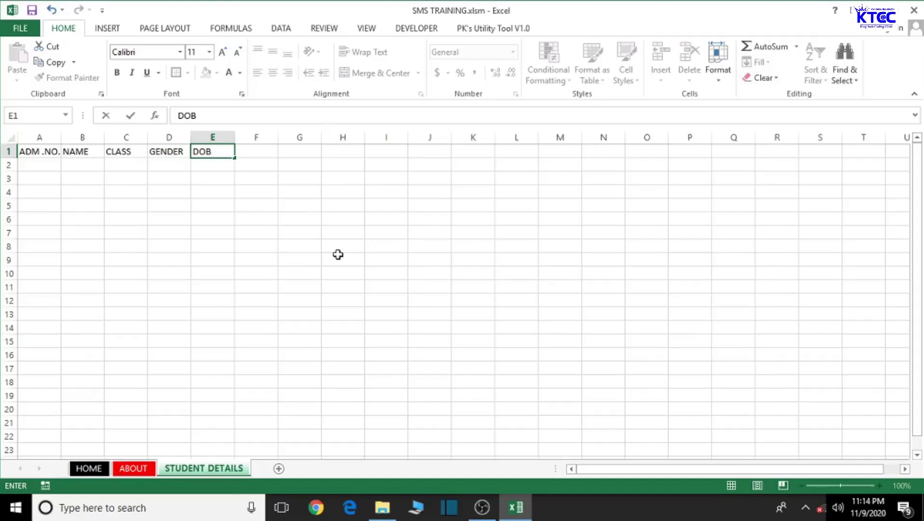
{"action": "left_click", "coordinate": [264, 154]}
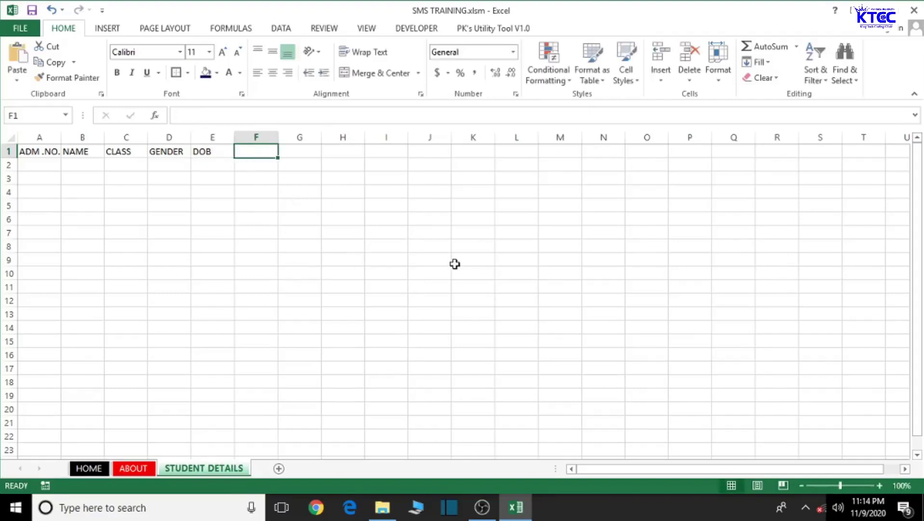
{"action": "type", "text": "DOA"}
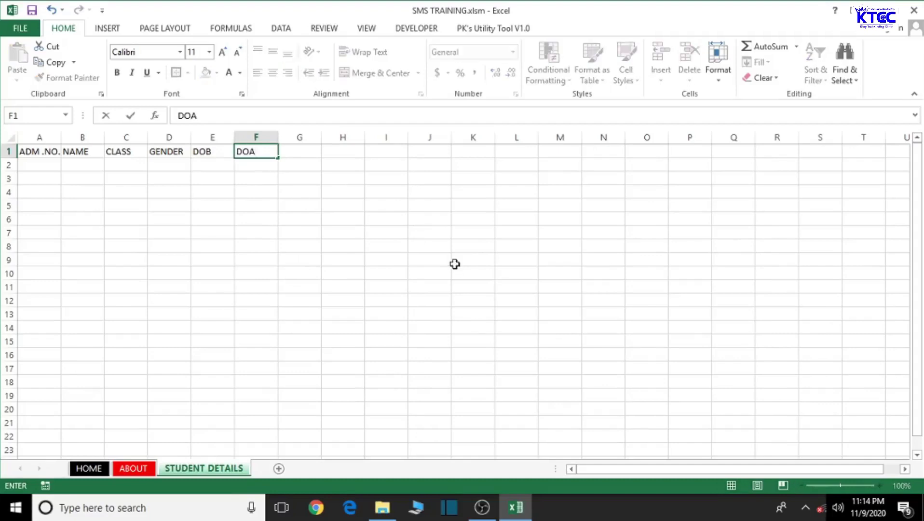
{"action": "left_click", "coordinate": [299, 153]}
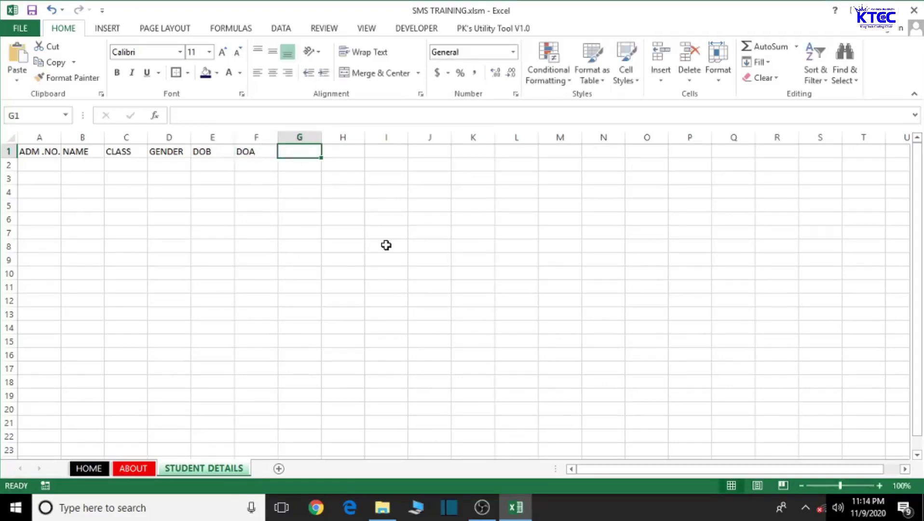
{"action": "type", "text": "AD"}
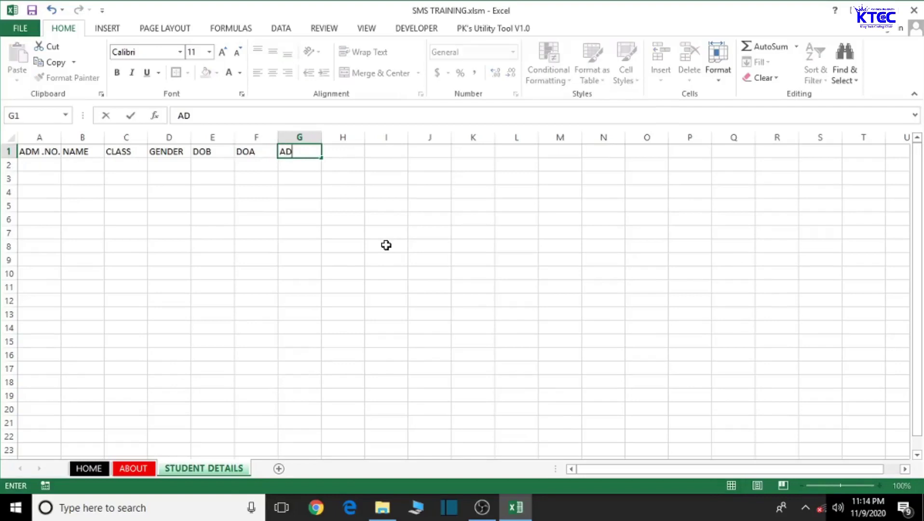
{"action": "type", "text": "M. FEE"}
- Add the headings GUARDIAN NAME, ADDRESS and CONTACT in cells H1 to J1
{"action": "left_click", "coordinate": [351, 149]}
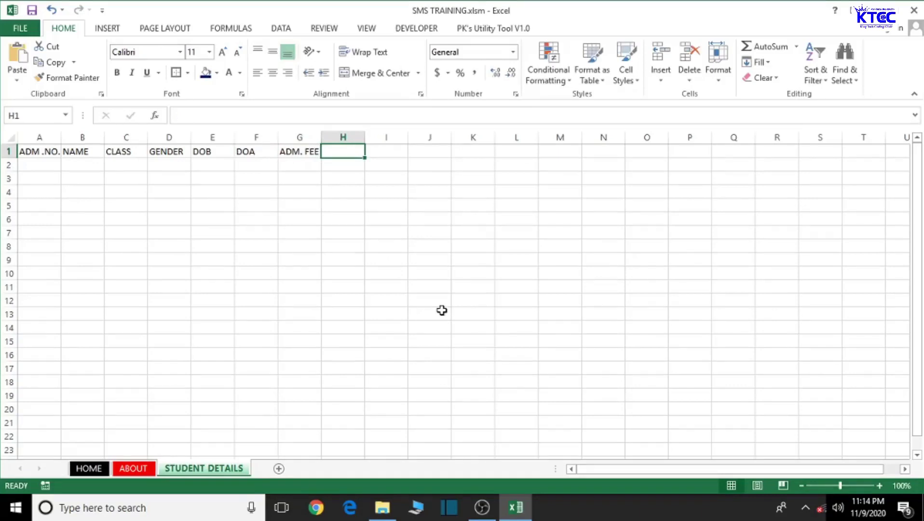
{"action": "type", "text": "GU"}
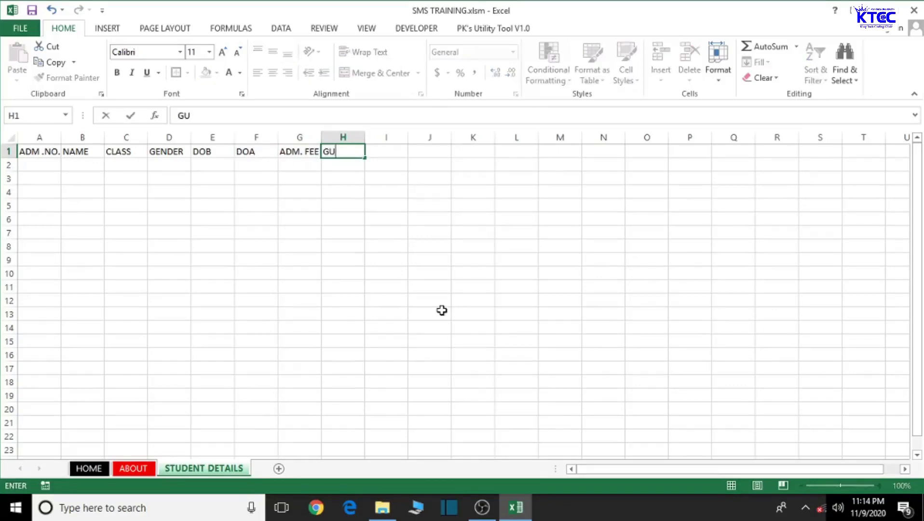
{"action": "type", "text": "ARDIAN NAME"}
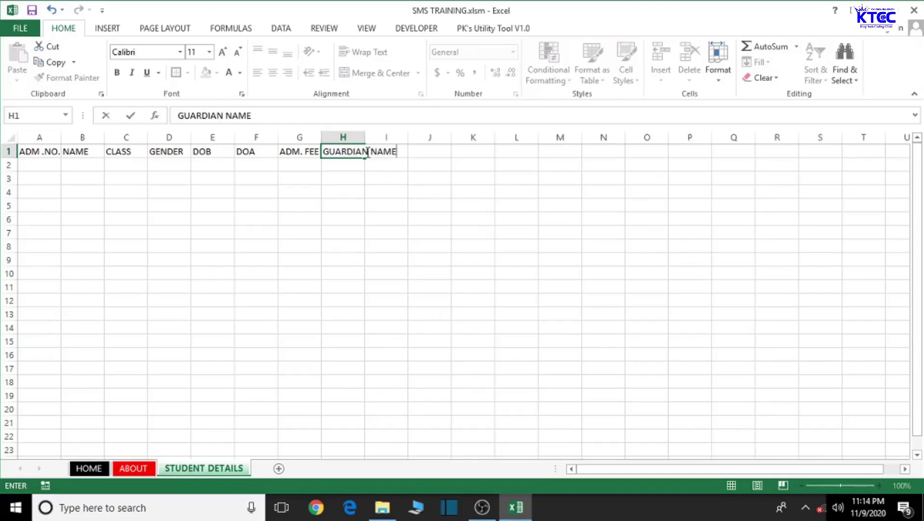
{"action": "left_click", "coordinate": [422, 221]}
{"action": "left_click", "coordinate": [394, 151]}
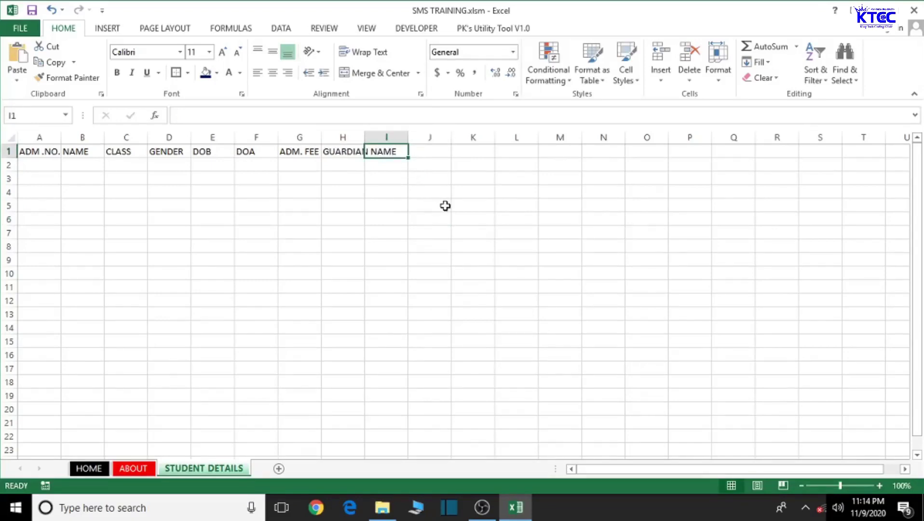
{"action": "type", "text": "ADDRESS"}
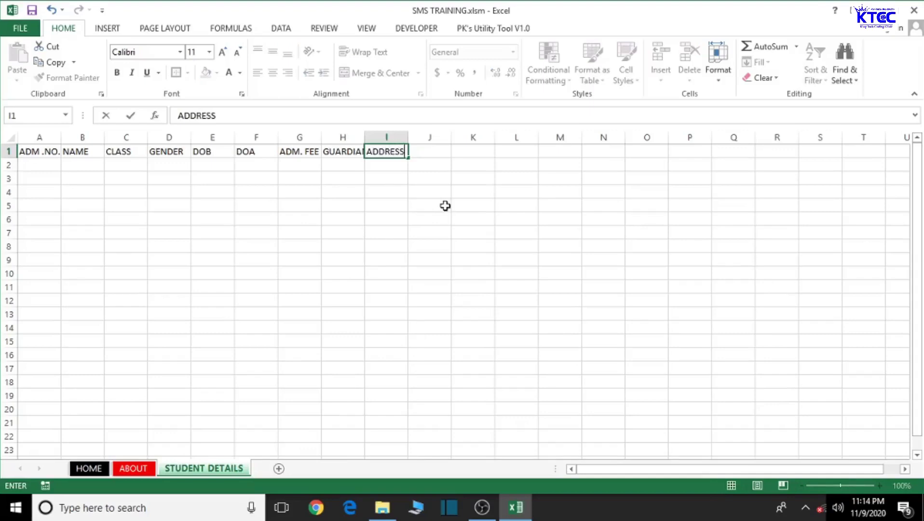
{"action": "left_click", "coordinate": [427, 151]}
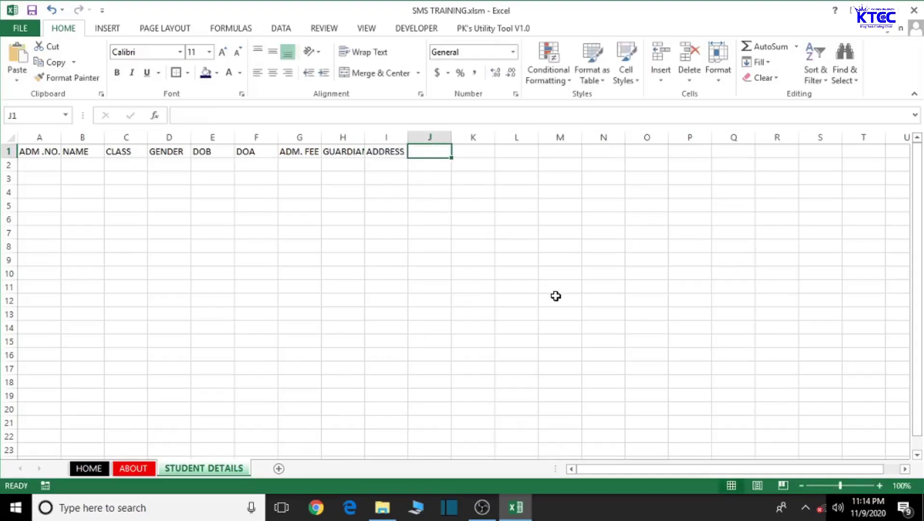
{"action": "type", "text": "CONTAC"}
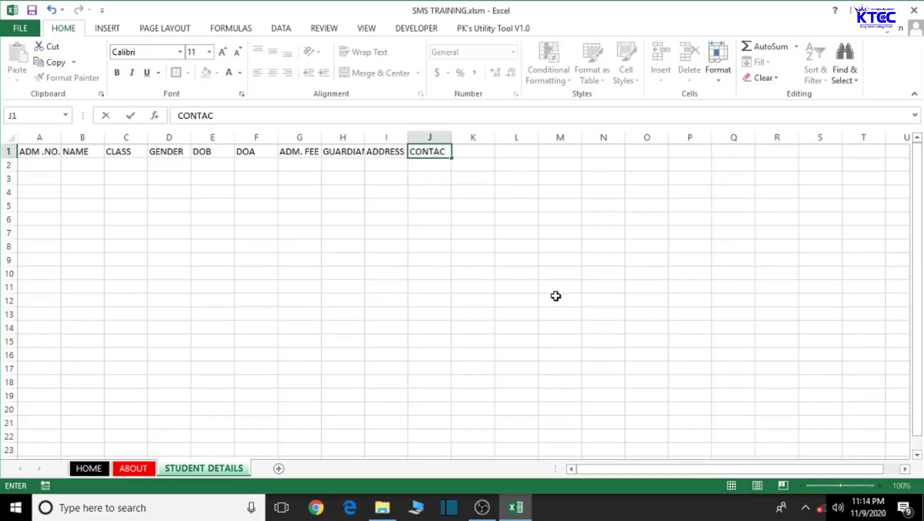
{"action": "type", "text": "T"}
{"action": "left_click", "coordinate": [555, 296]}
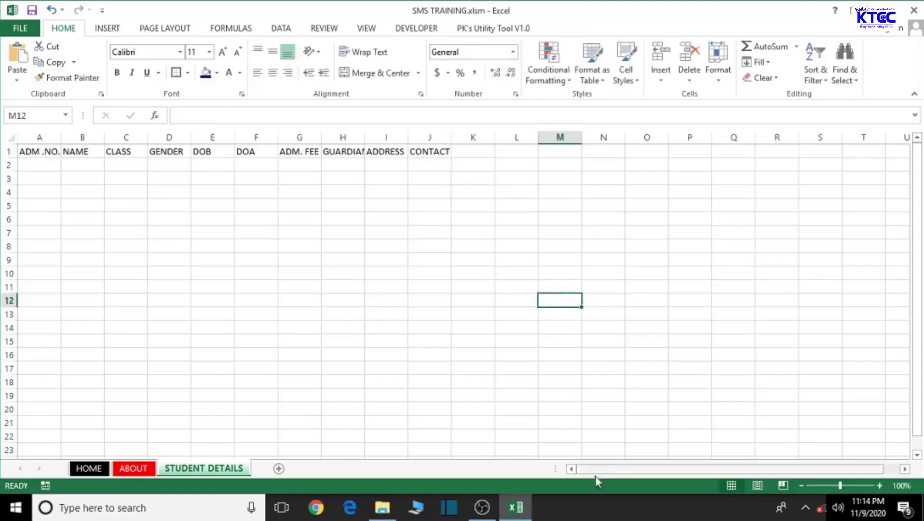
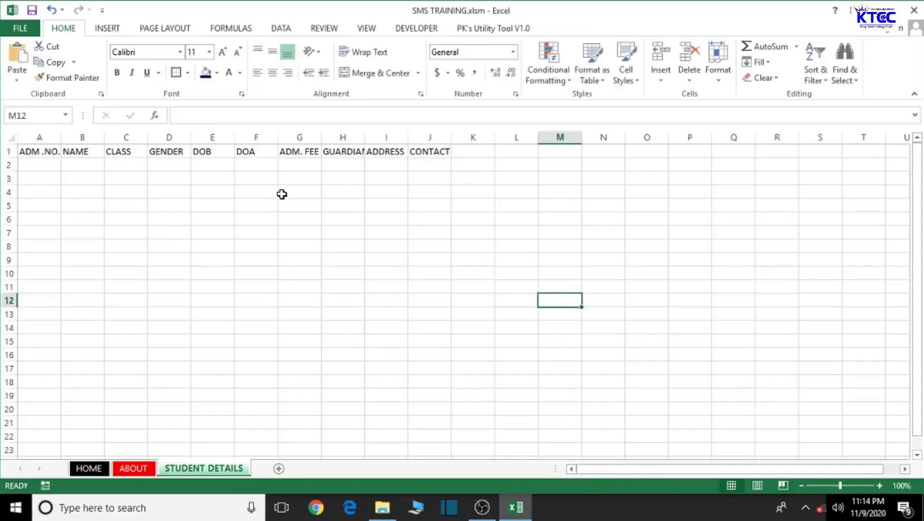
- Widen columns A to J to fit their headings, with extra room for names, dates, address and contact
{"action": "left_click_drag", "start_coordinate": [30, 151], "coordinate": [169, 151]}
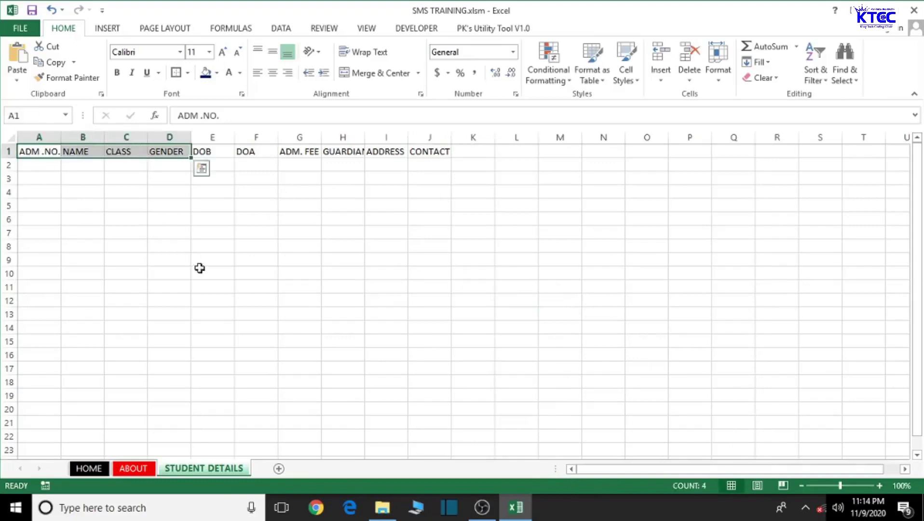
{"action": "left_click", "coordinate": [200, 268]}
{"action": "left_click_drag", "start_coordinate": [62, 132], "coordinate": [828, 137]}
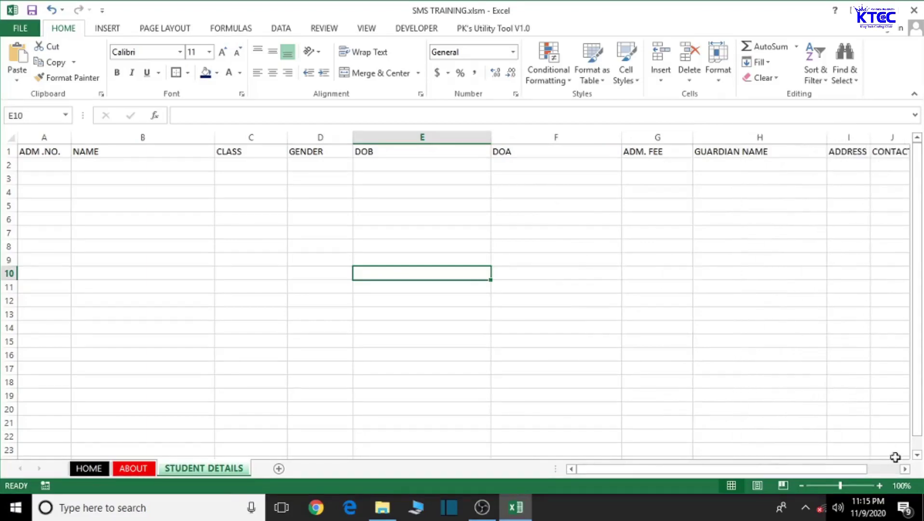
{"action": "left_click_drag", "start_coordinate": [826, 134], "coordinate": [838, 137]}
{"action": "left_click", "coordinate": [906, 470]}
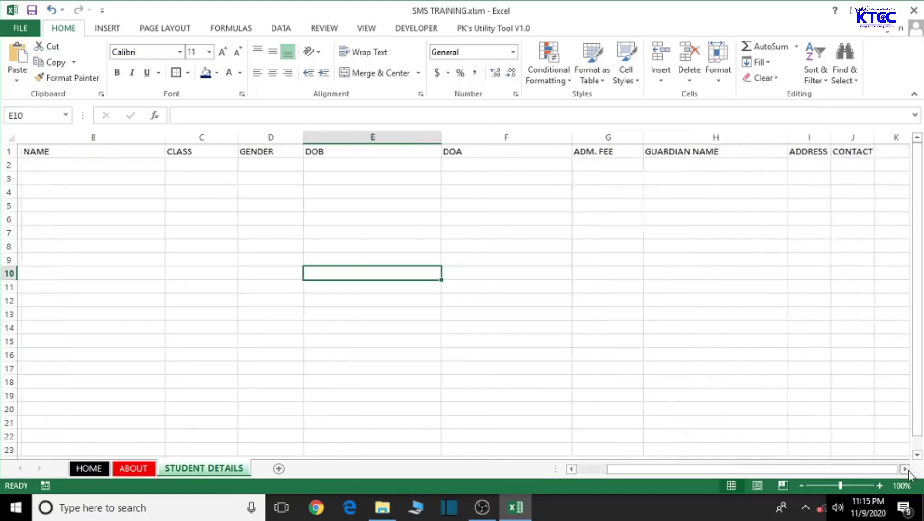
{"action": "left_click", "coordinate": [906, 469]}
{"action": "left_click", "coordinate": [907, 469]}
{"action": "left_click_drag", "start_coordinate": [611, 132], "coordinate": [811, 140]}
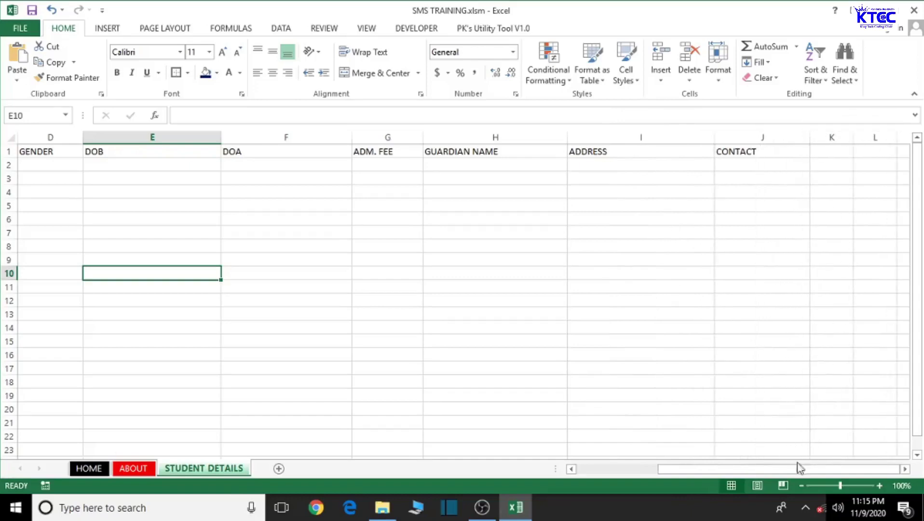
- Fill the header cells A1 to J1 with dark blue and make their text white
{"action": "left_click_drag", "start_coordinate": [691, 472], "coordinate": [553, 470]}
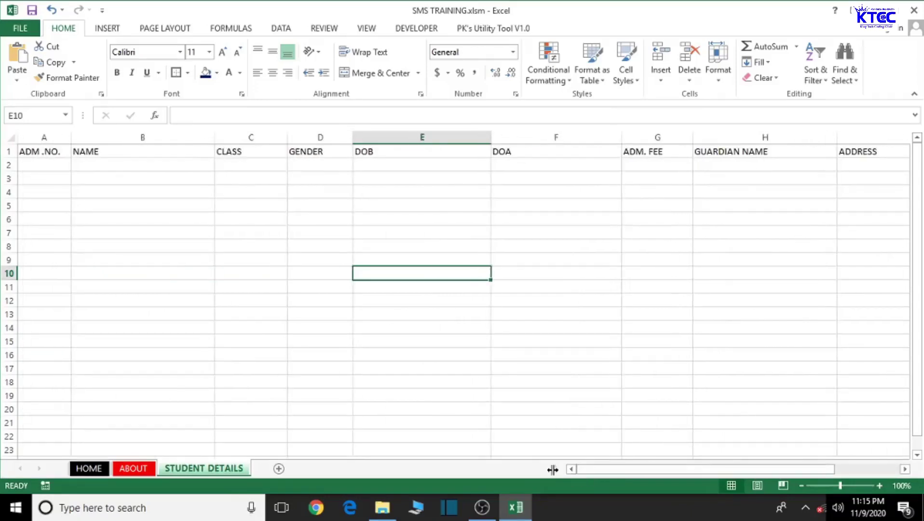
{"action": "left_click_drag", "start_coordinate": [24, 152], "coordinate": [791, 154]}
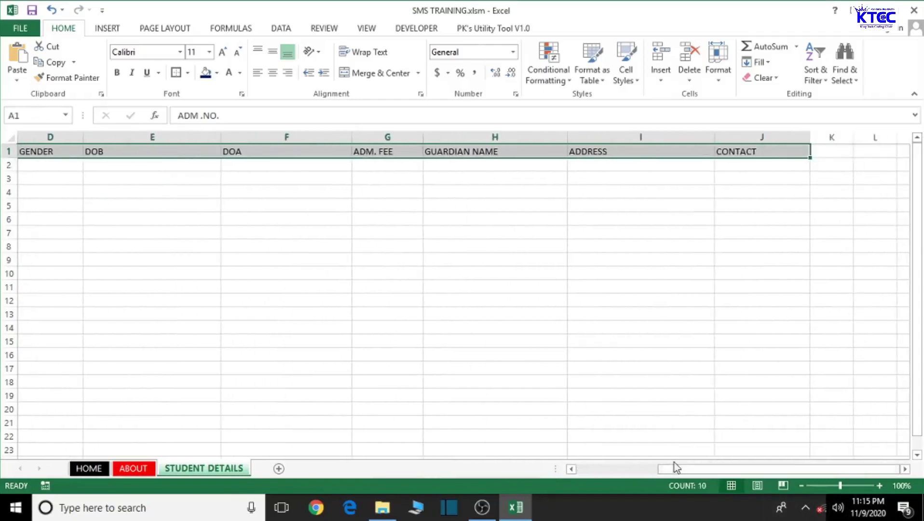
{"action": "left_click_drag", "start_coordinate": [674, 467], "coordinate": [525, 482]}
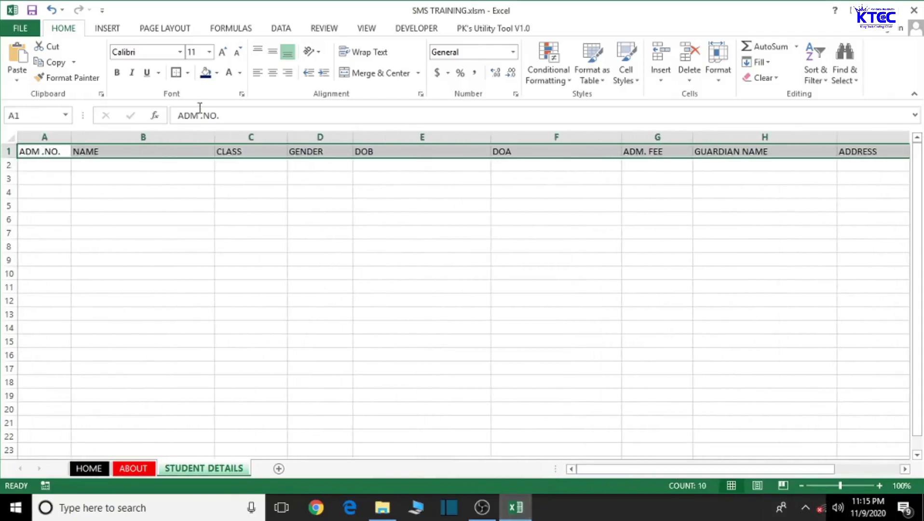
{"action": "left_click", "coordinate": [206, 75]}
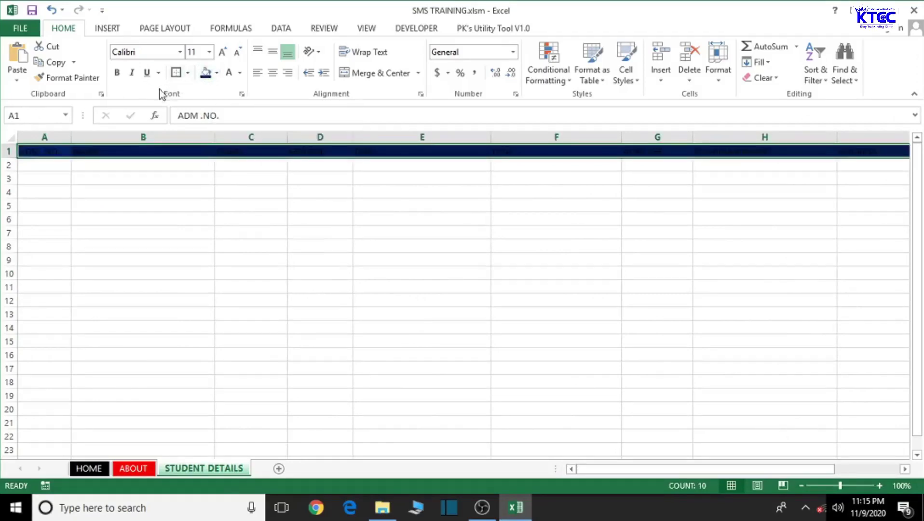
{"action": "left_click", "coordinate": [229, 72]}
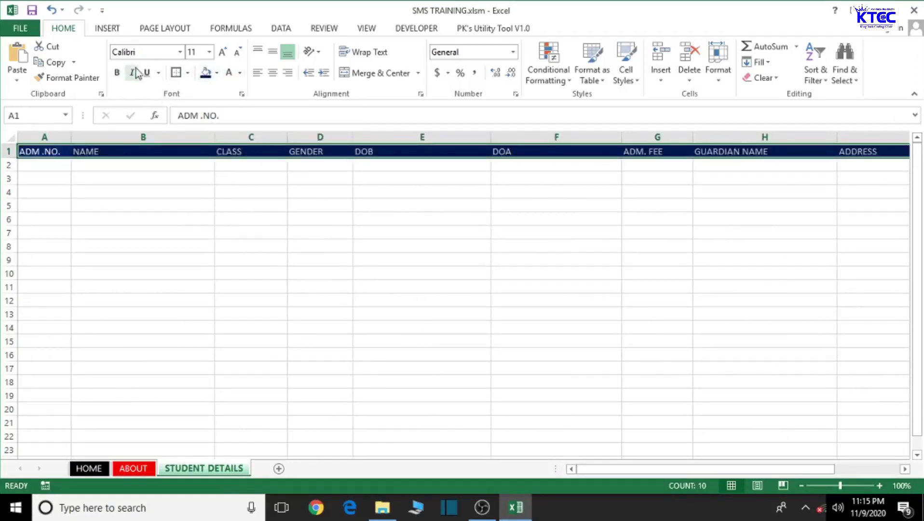
- Format the header text in A1 to J1 as centred, bold Times New Roman
{"action": "left_click", "coordinate": [273, 73]}
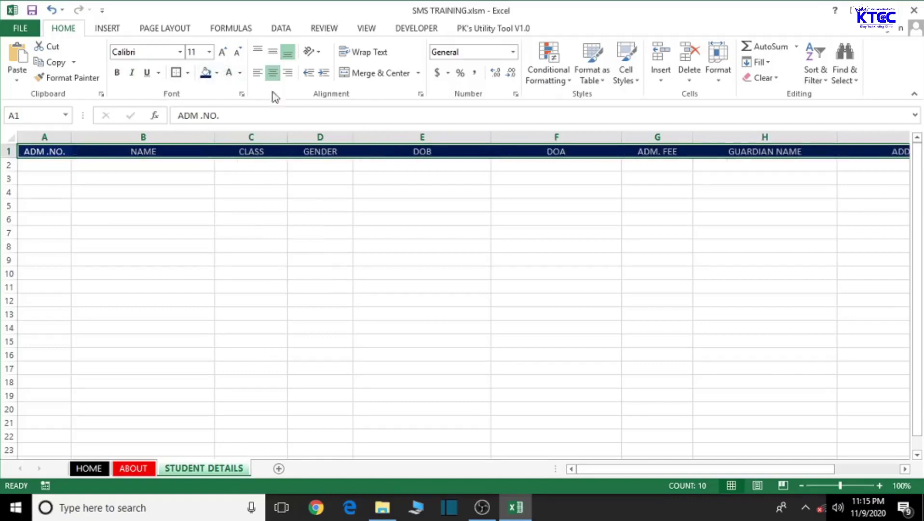
{"action": "left_click", "coordinate": [116, 73]}
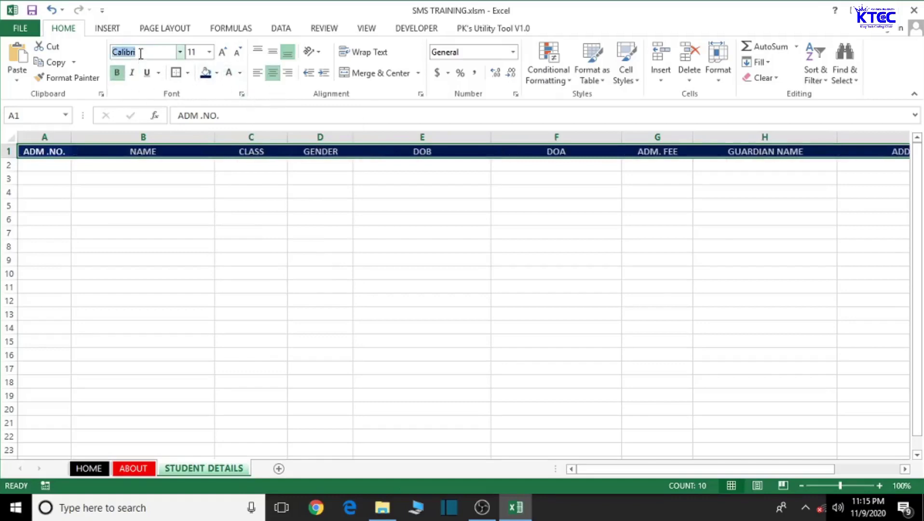
{"action": "type", "text": "Times"}
{"action": "key", "text": "Return"}
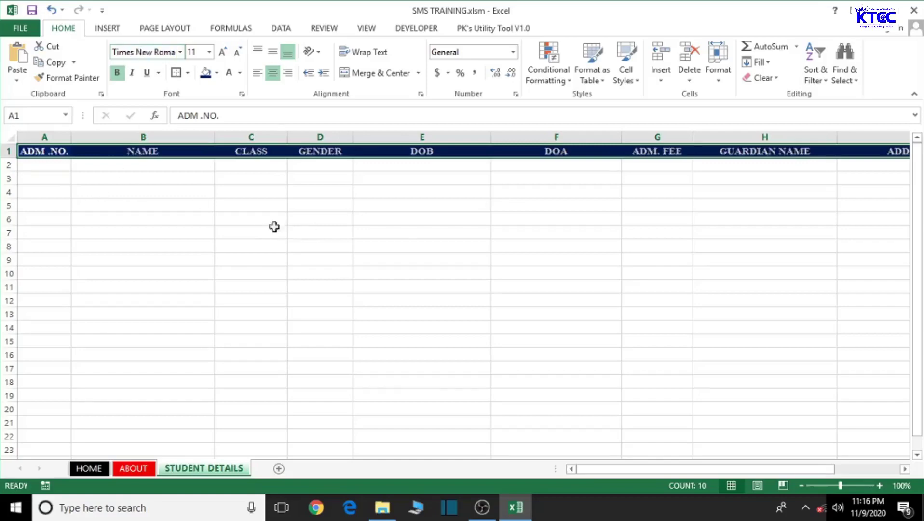
- Increase the height of header row 1 to about four normal rows and middle-align its text vertically
{"action": "left_click_drag", "start_coordinate": [13, 158], "coordinate": [14, 191]}
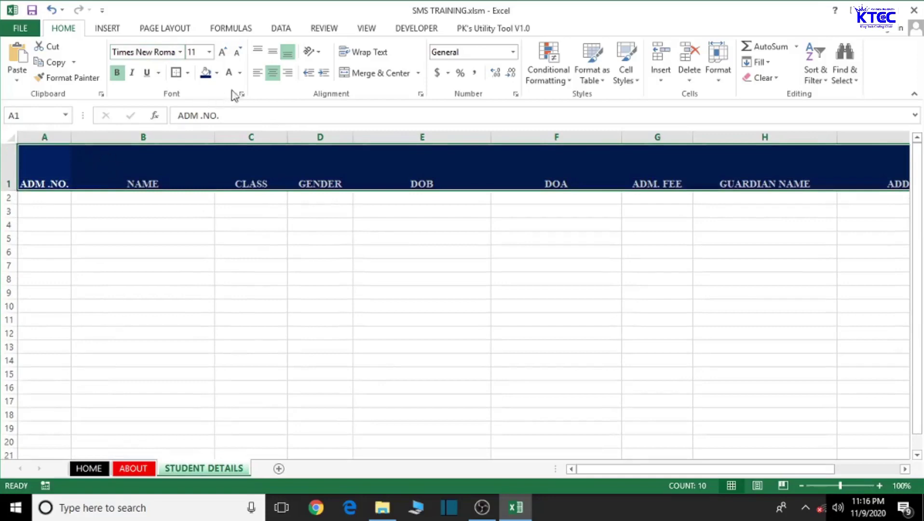
{"action": "left_click", "coordinate": [271, 56]}
{"action": "left_click_drag", "start_coordinate": [14, 192], "coordinate": [14, 199]}
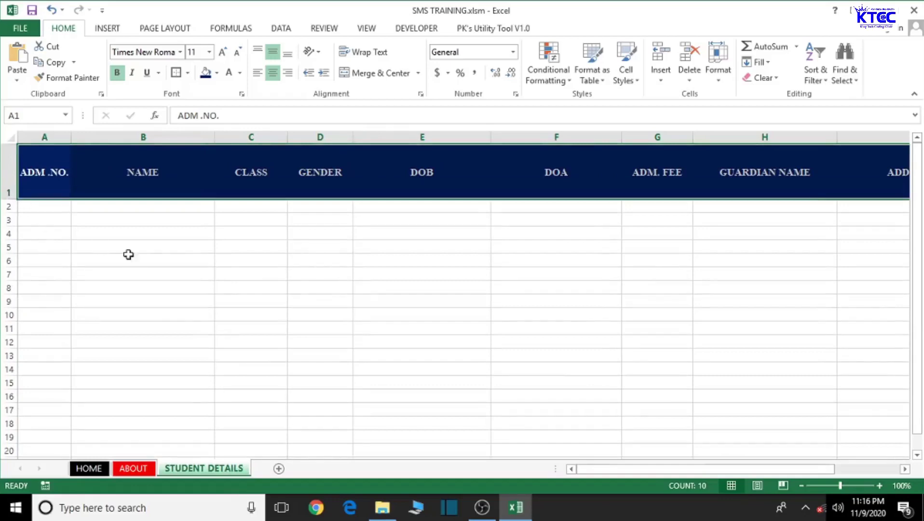
{"action": "left_click", "coordinate": [322, 297]}
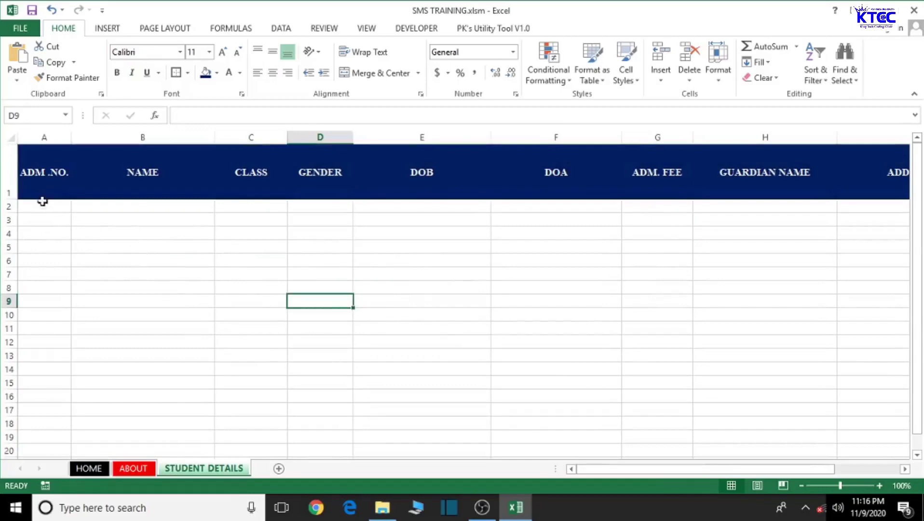
- Select column A from A1 down to row 601 and fill it across to column J
{"action": "left_click_drag", "start_coordinate": [22, 151], "coordinate": [21, 215]}
{"action": "left_click", "coordinate": [249, 277]}
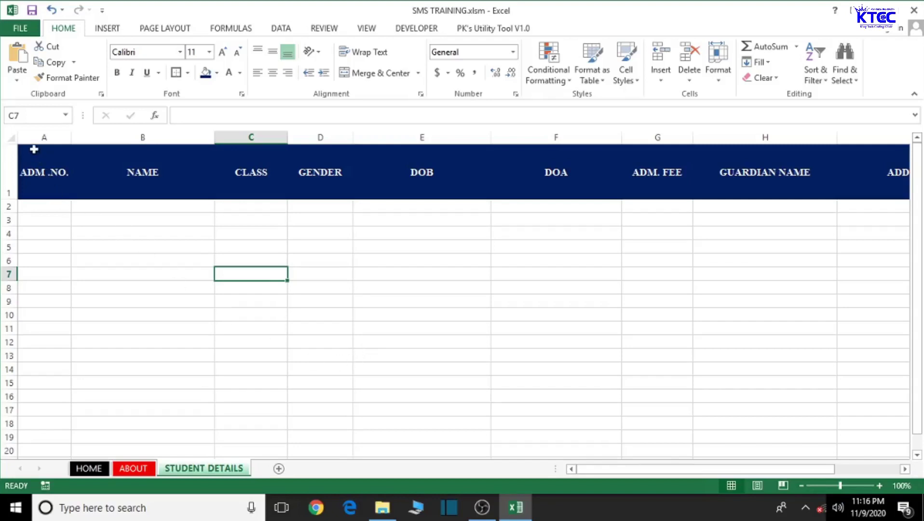
{"action": "left_click_drag", "start_coordinate": [27, 148], "coordinate": [29, 503]}
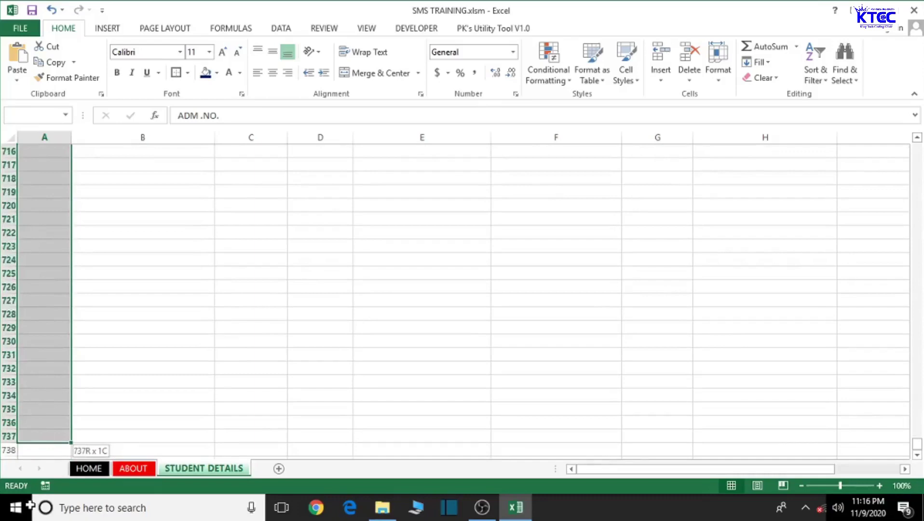
{"action": "left_click_drag", "start_coordinate": [30, 503], "coordinate": [842, 475]}
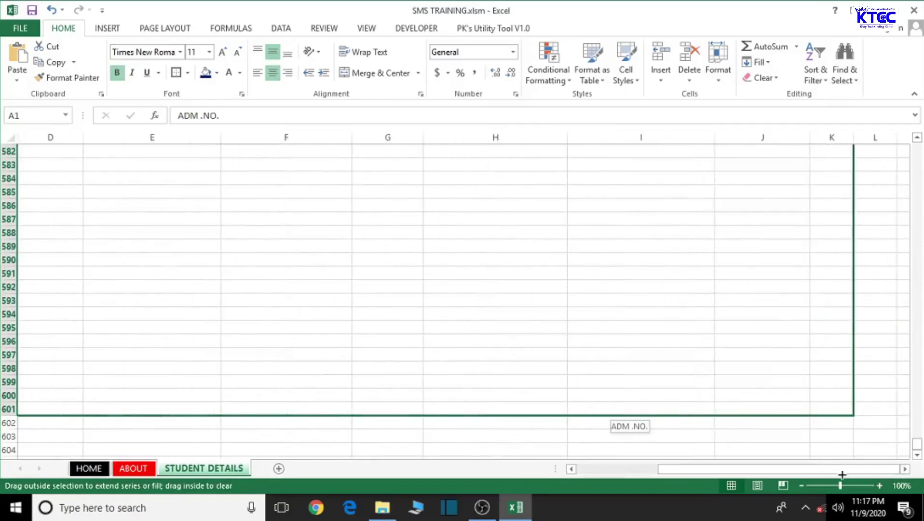
{"action": "left_click_drag", "start_coordinate": [842, 475], "coordinate": [681, 410]}
{"action": "scroll", "coordinate": [681, 411], "scroll_direction": "up", "scroll_amount": 20}
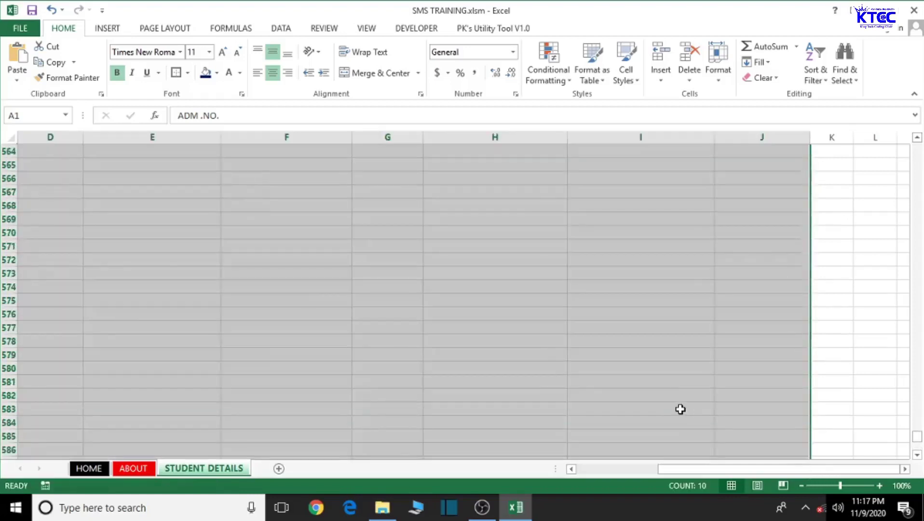
{"action": "left_click_drag", "start_coordinate": [922, 419], "coordinate": [920, 124]}
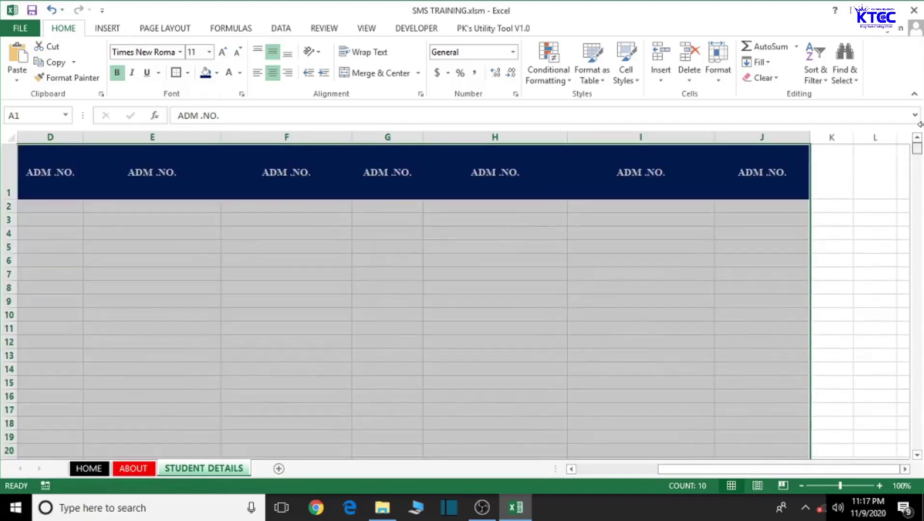
- Apply all borders to the range A1 to J601 and change their line colour from red to black
{"action": "left_click", "coordinate": [189, 73]}
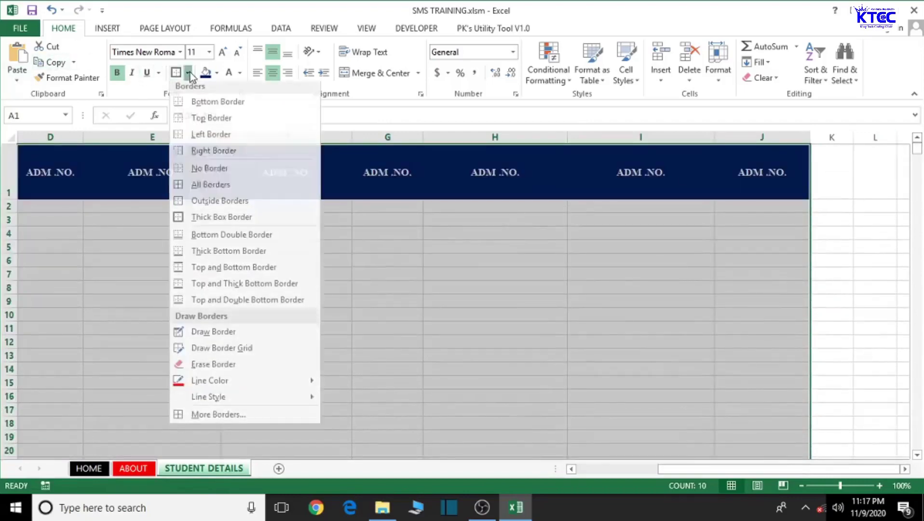
{"action": "left_click", "coordinate": [206, 190]}
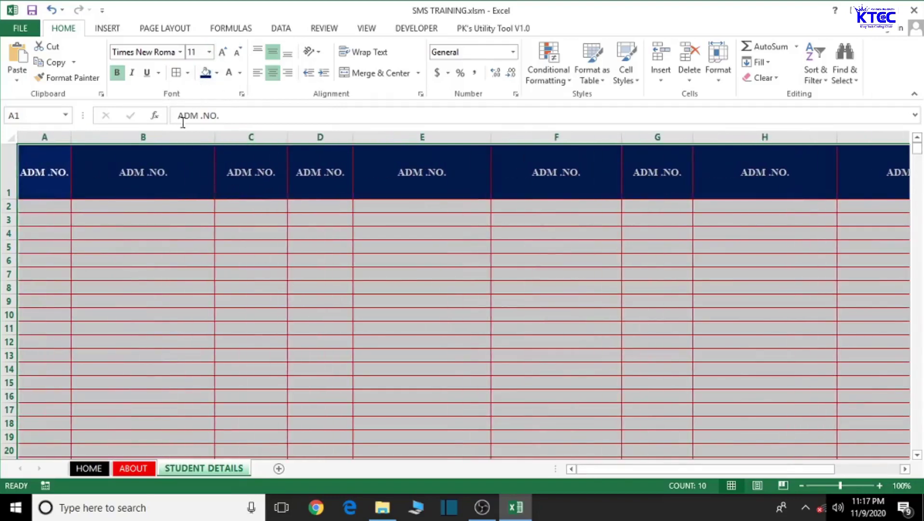
{"action": "left_click", "coordinate": [188, 73]}
{"action": "mouse_move", "coordinate": [298, 383]}
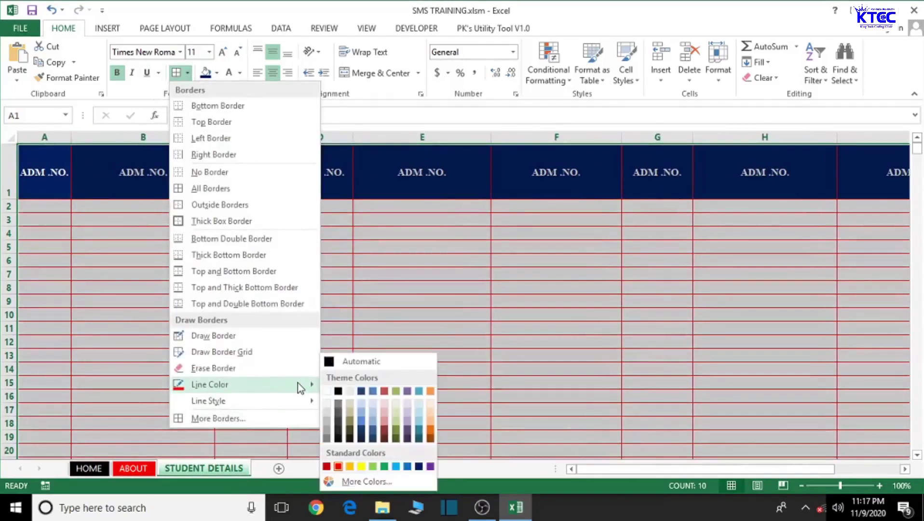
{"action": "left_click", "coordinate": [338, 391]}
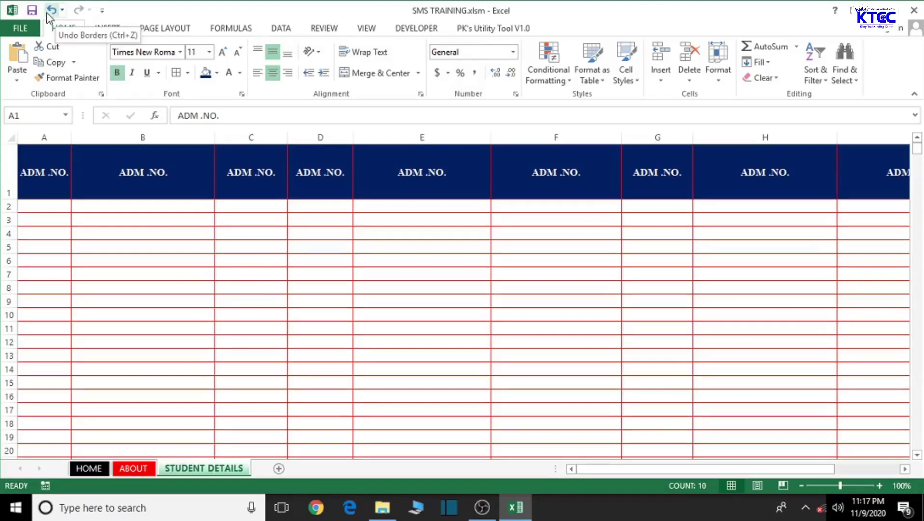
{"action": "left_click", "coordinate": [189, 72]}
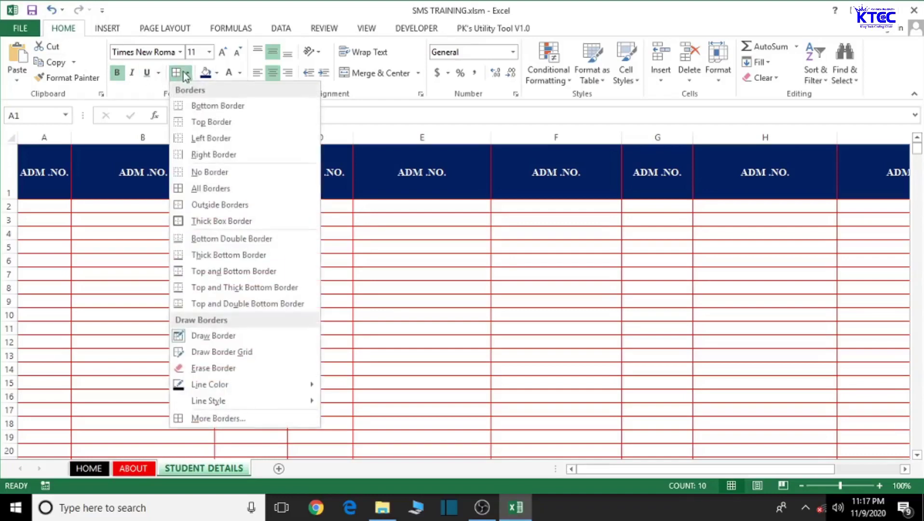
{"action": "key", "text": "Escape"}
{"action": "key", "text": "ctrl+a"}
{"action": "left_click", "coordinate": [166, 257]}
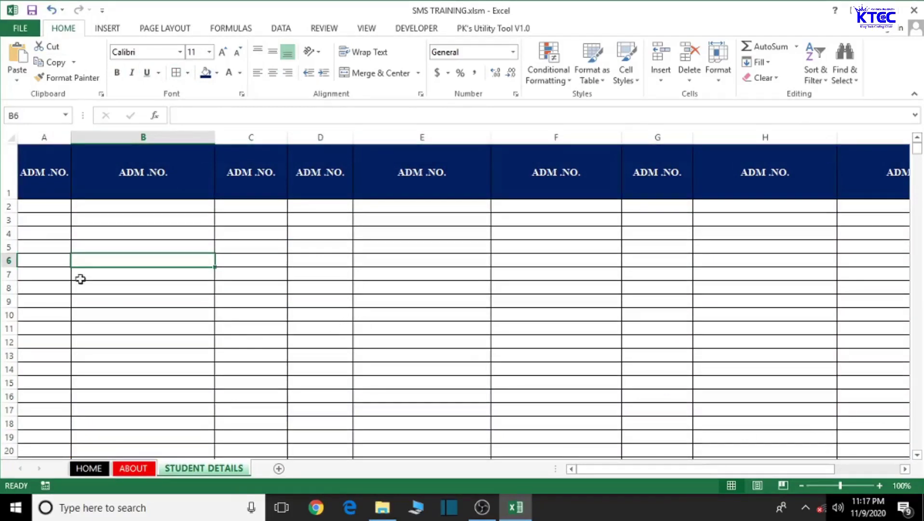
- Fill the record area A2 to J601 with standard orange and replace that fill with standard yellow
{"action": "left_click_drag", "start_coordinate": [35, 210], "coordinate": [816, 447]}
{"action": "left_click_drag", "start_coordinate": [786, 519], "coordinate": [787, 171]}
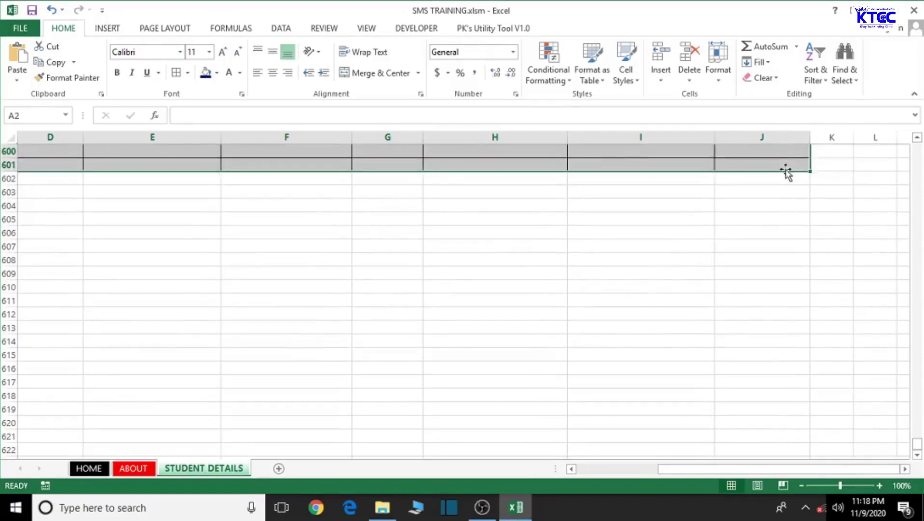
{"action": "scroll", "coordinate": [698, 374], "scroll_direction": "up", "scroll_amount": 20}
{"action": "scroll", "coordinate": [698, 369], "scroll_direction": "up", "scroll_amount": 20}
{"action": "scroll", "coordinate": [698, 365], "scroll_direction": "up", "scroll_amount": 12}
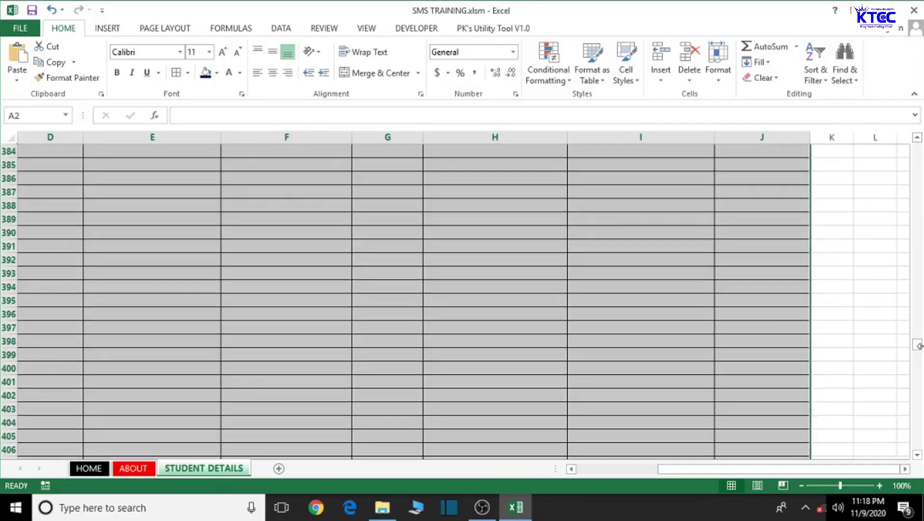
{"action": "left_click_drag", "start_coordinate": [918, 345], "coordinate": [918, 342]}
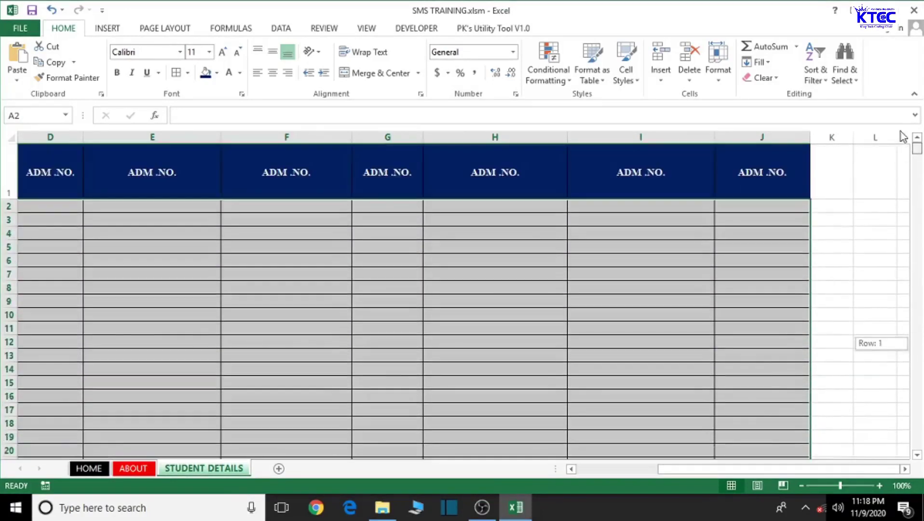
{"action": "left_click", "coordinate": [217, 73]}
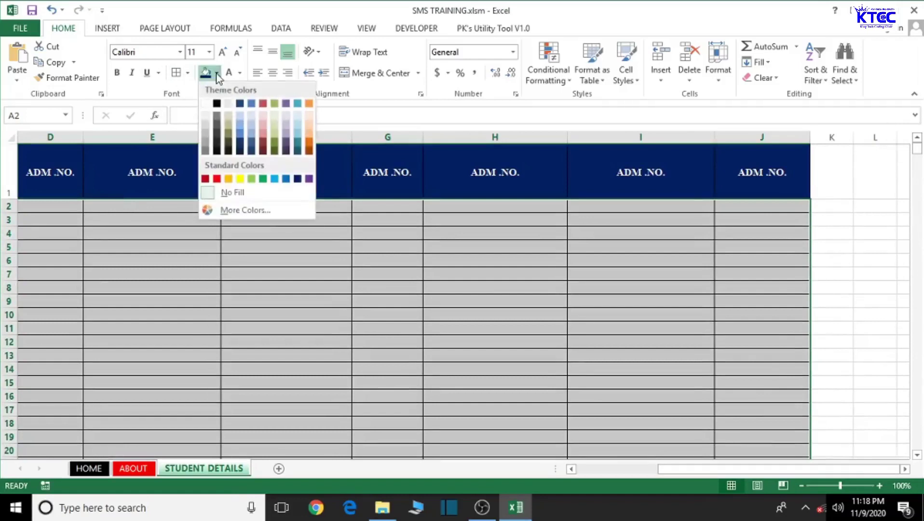
{"action": "left_click", "coordinate": [229, 178]}
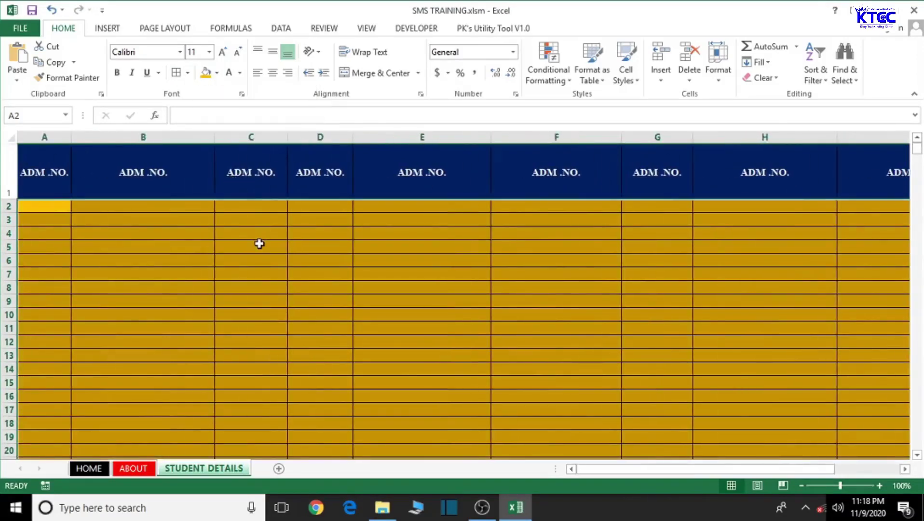
{"action": "left_click", "coordinate": [217, 75]}
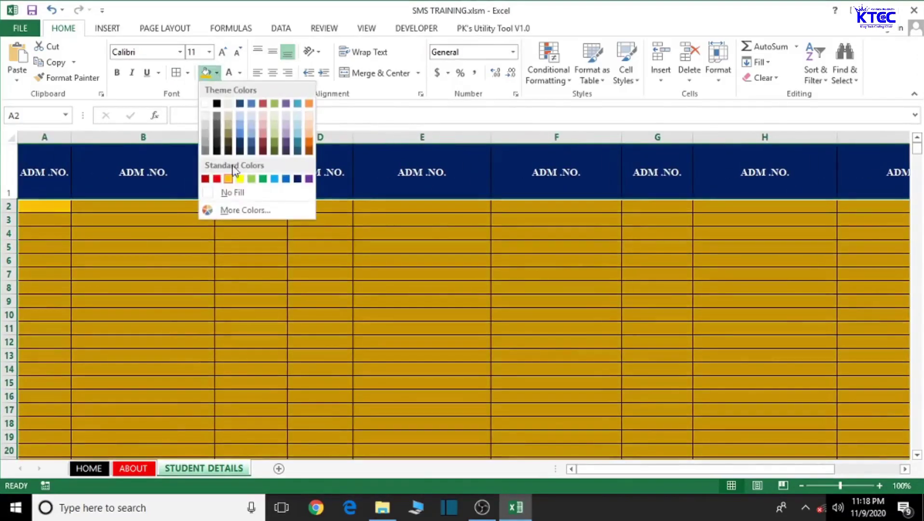
{"action": "left_click", "coordinate": [240, 180]}
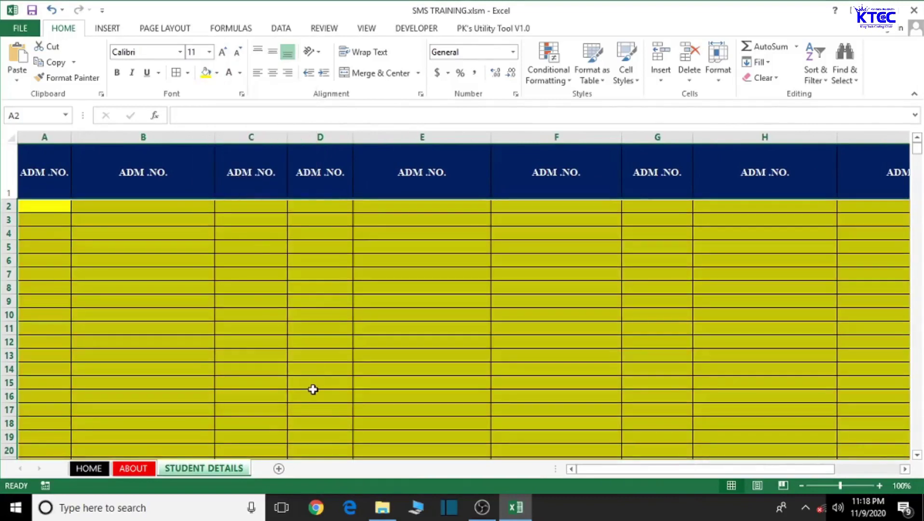
- Format the record area A2 to J601 in bold Times New Roman with centred text
{"action": "left_click", "coordinate": [143, 51]}
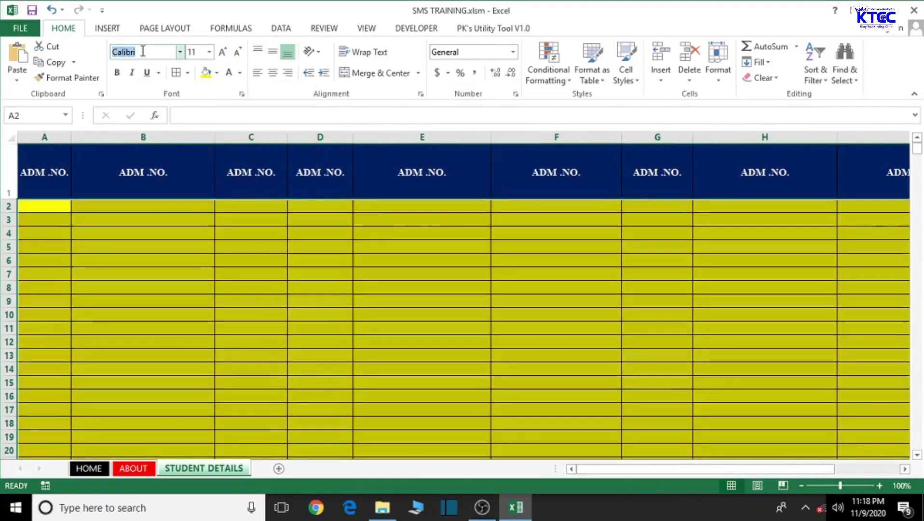
{"action": "type", "text": "Times New Roma"}
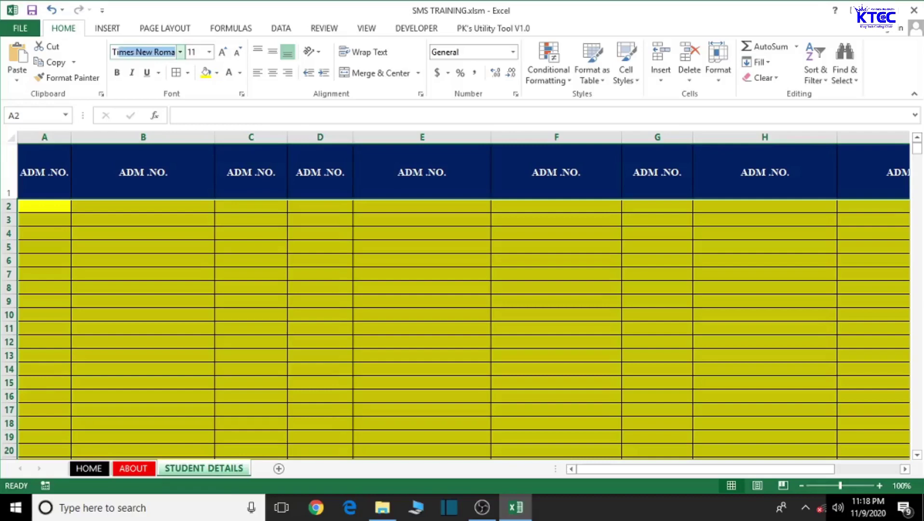
{"action": "key", "text": "Return"}
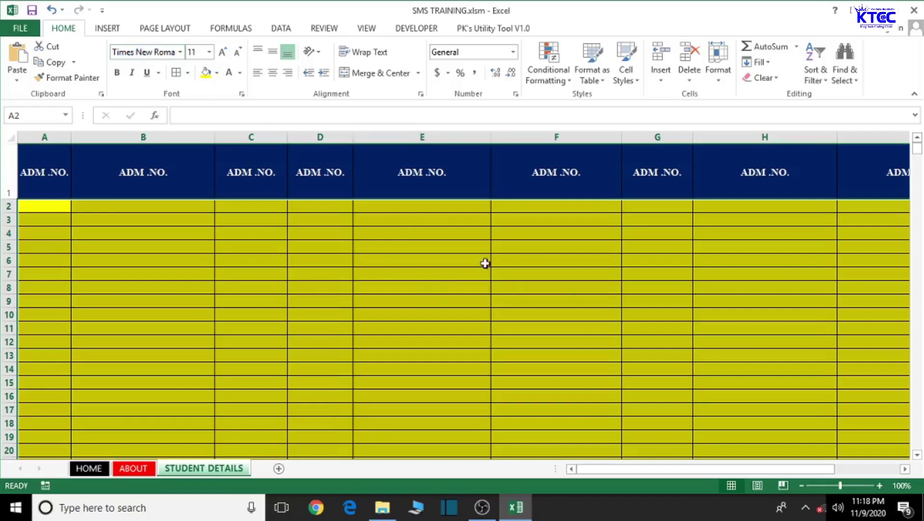
{"action": "left_click", "coordinate": [115, 75]}
{"action": "left_click", "coordinate": [272, 74]}
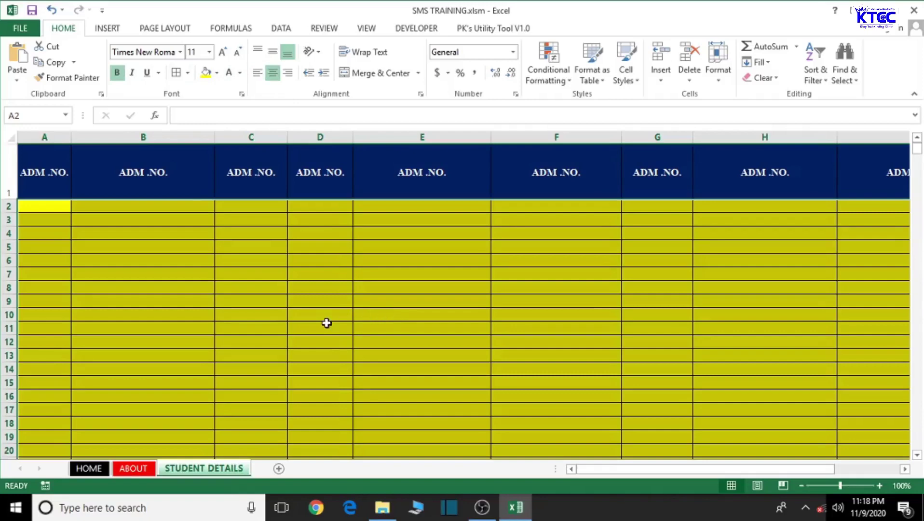
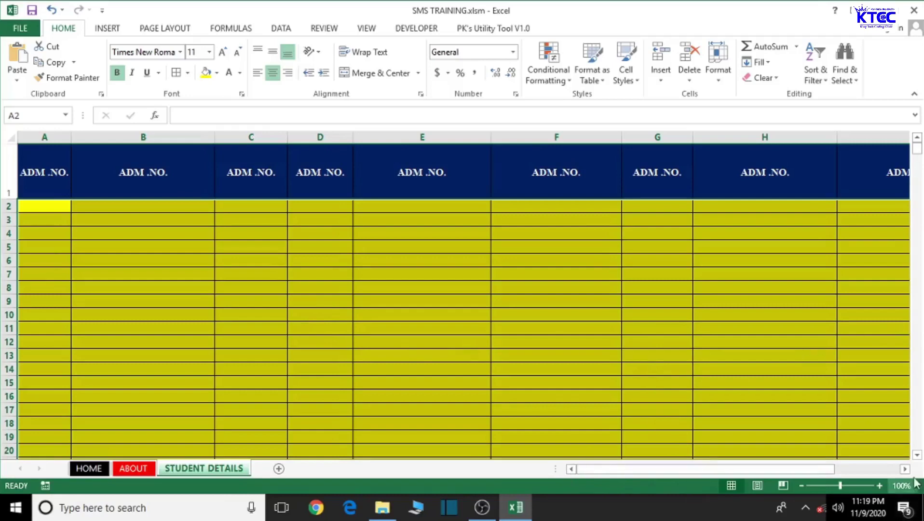
{"action": "left_click_drag", "start_coordinate": [819, 469], "coordinate": [774, 470]}
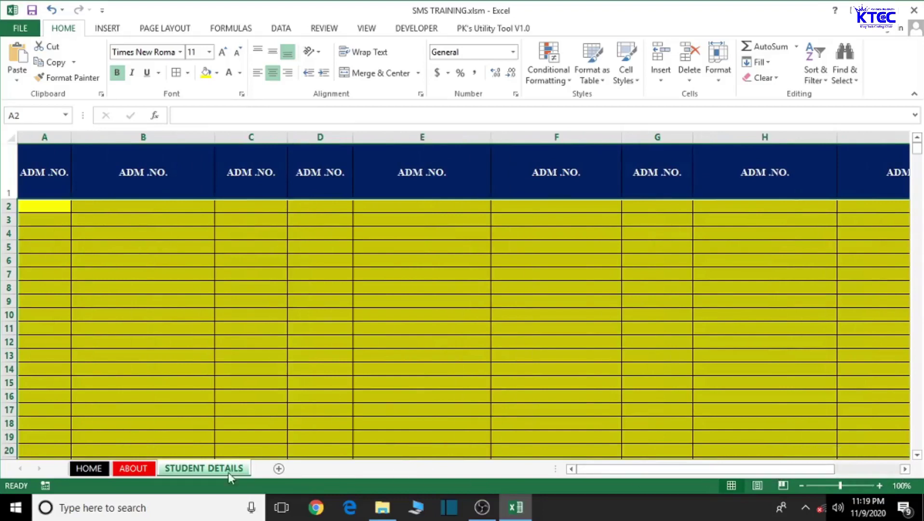
- Replace the header text in cell B1 with NAME
{"action": "left_click", "coordinate": [47, 171]}
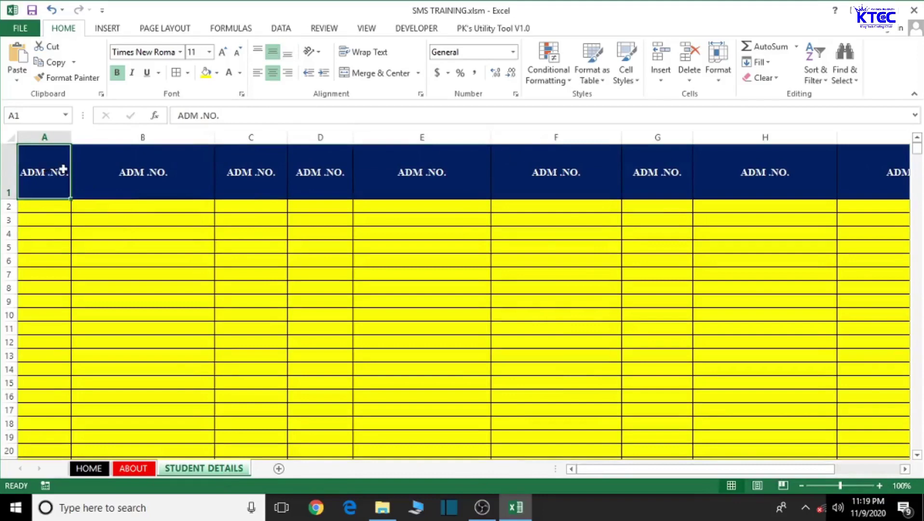
{"action": "double_click", "coordinate": [44, 171]}
{"action": "double_click", "coordinate": [178, 169]}
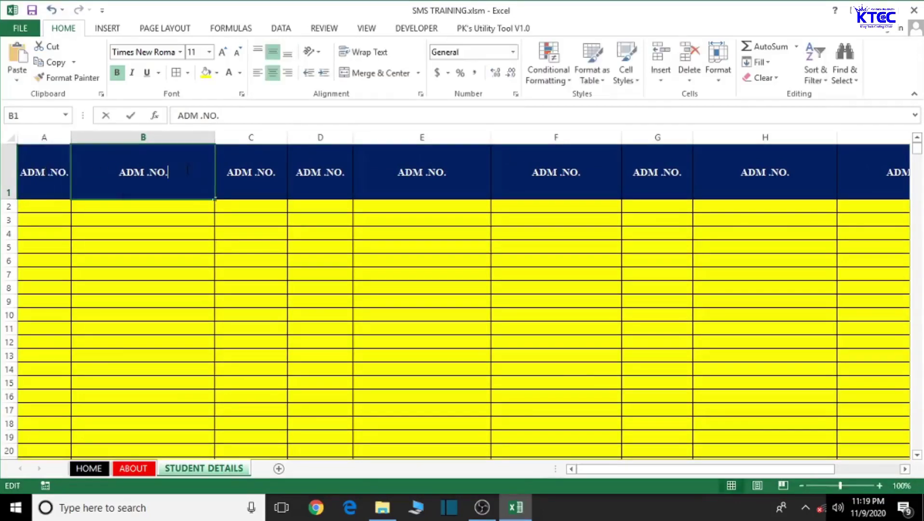
{"action": "key", "text": "BackSpace"}
{"action": "key", "text": "BackSpace"}
{"action": "key", "text": "BackSpace"}
{"action": "key", "text": "BackSpace"}
{"action": "key", "text": "BackSpace"}
{"action": "key", "text": "BackSpace"}
{"action": "key", "text": "BackSpace"}
{"action": "key", "text": "BackSpace"}
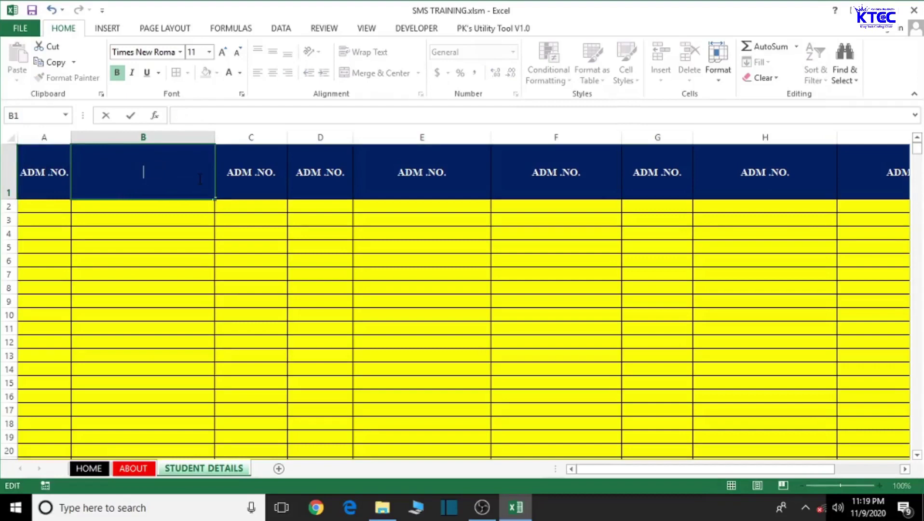
{"action": "type", "text": "NAME"}
- Replace the header text in cell C1 with CLASS
{"action": "left_click", "coordinate": [241, 175]}
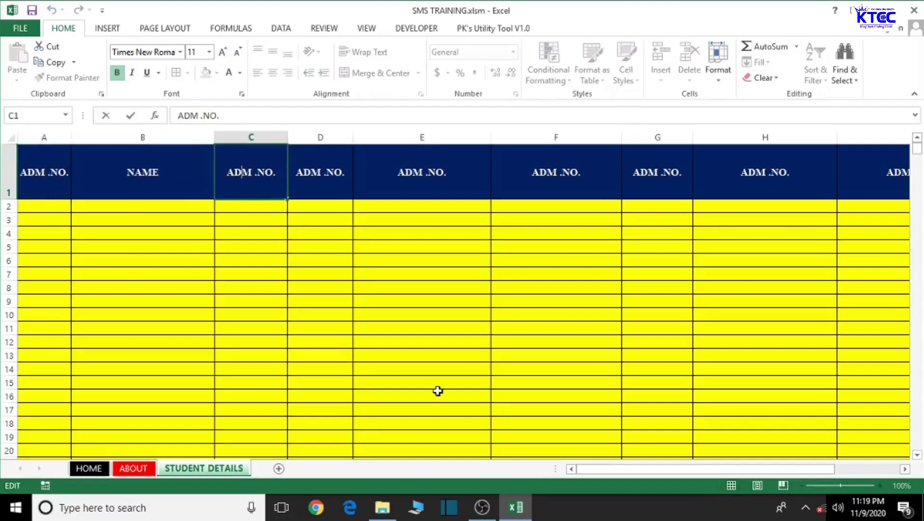
{"action": "type", "text": "CLASS"}
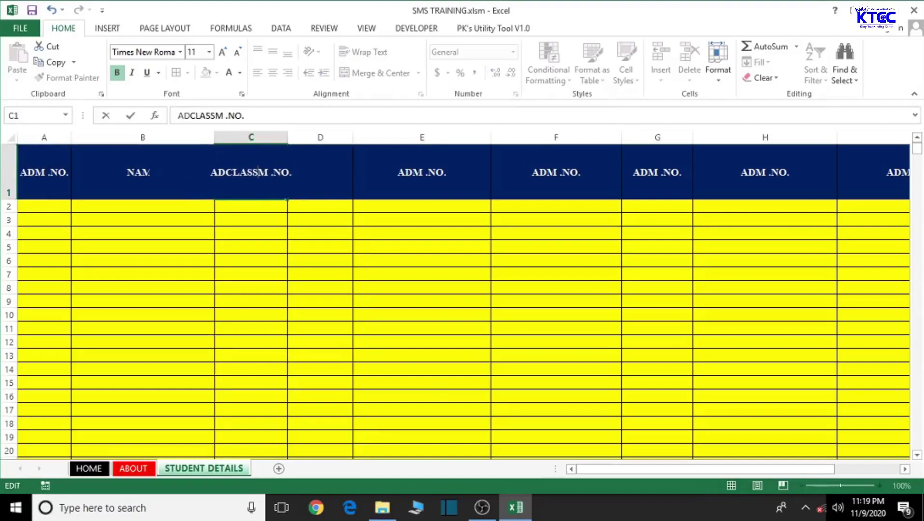
{"action": "key", "text": "End"}
{"action": "key", "text": "BackSpace"}
{"action": "key", "text": "BackSpace"}
{"action": "key", "text": "BackSpace"}
{"action": "key", "text": "BackSpace"}
{"action": "key", "text": "BackSpace"}
{"action": "key", "text": "BackSpace"}
{"action": "key", "text": "BackSpace"}
{"action": "key", "text": "BackSpace"}
{"action": "key", "text": "BackSpace"}
{"action": "key", "text": "BackSpace"}
{"action": "key", "text": "BackSpace"}
{"action": "key", "text": "BackSpace"}
{"action": "key", "text": "BackSpace"}
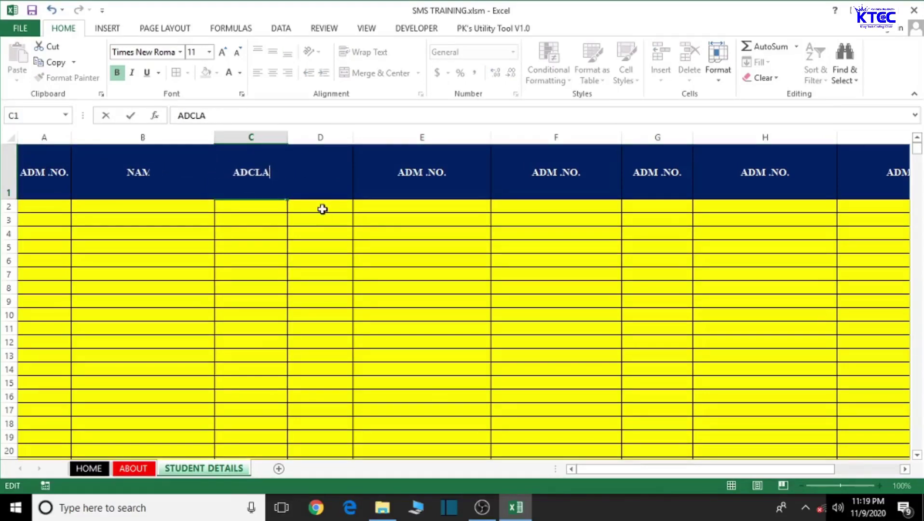
{"action": "type", "text": "CLASS"}
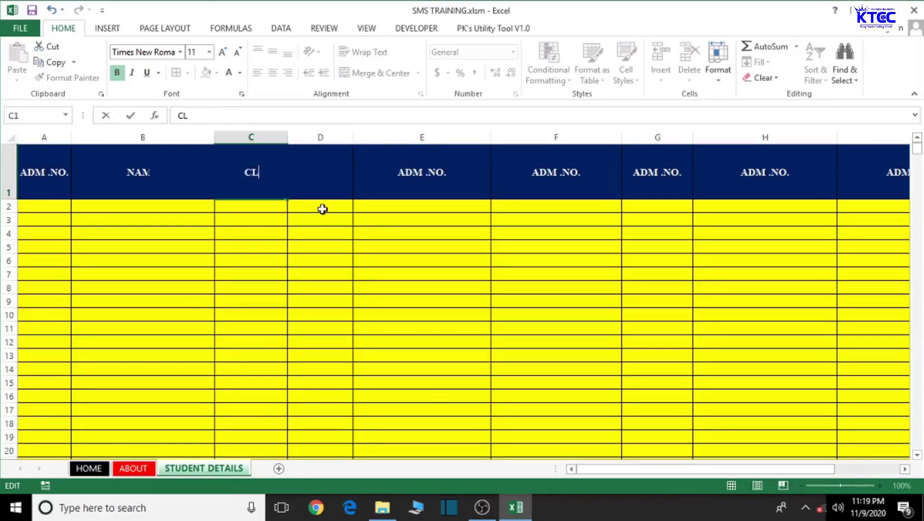
- Replace the header text in cell D1 with GENDER
{"action": "left_click", "coordinate": [422, 170]}
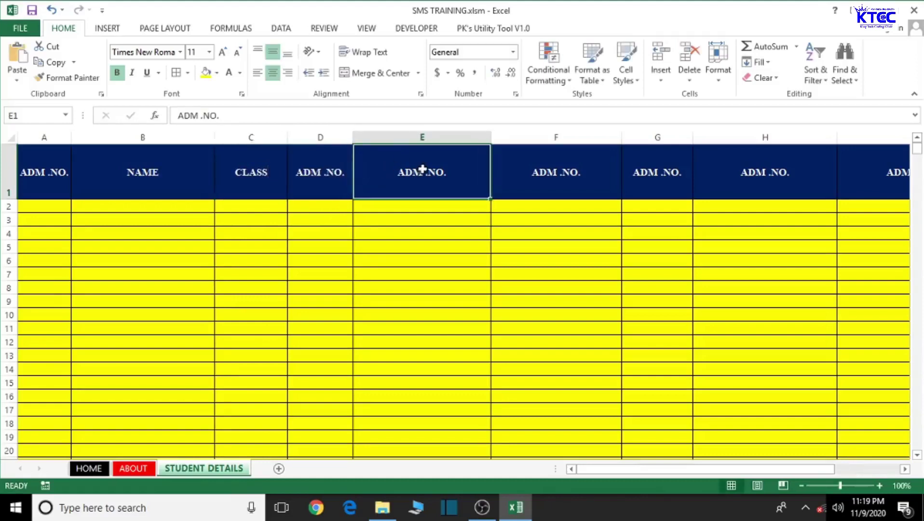
{"action": "left_click", "coordinate": [325, 178]}
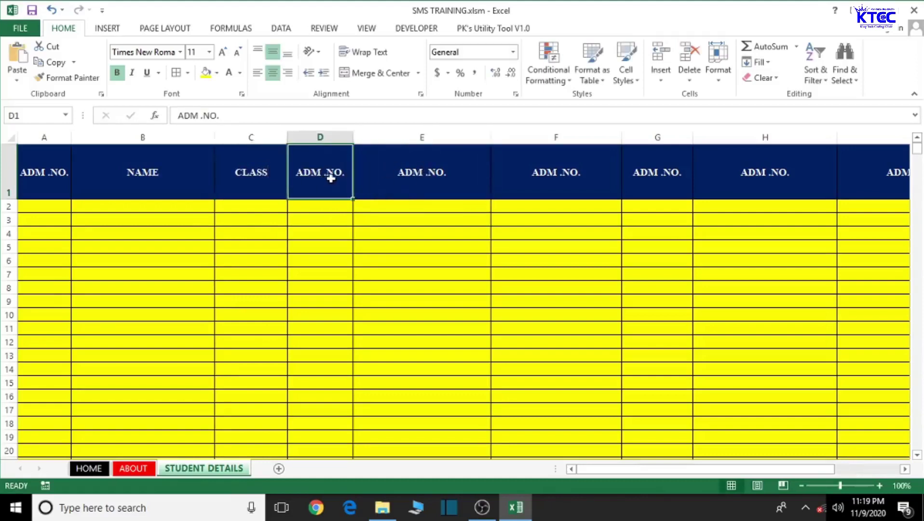
{"action": "double_click", "coordinate": [333, 178]}
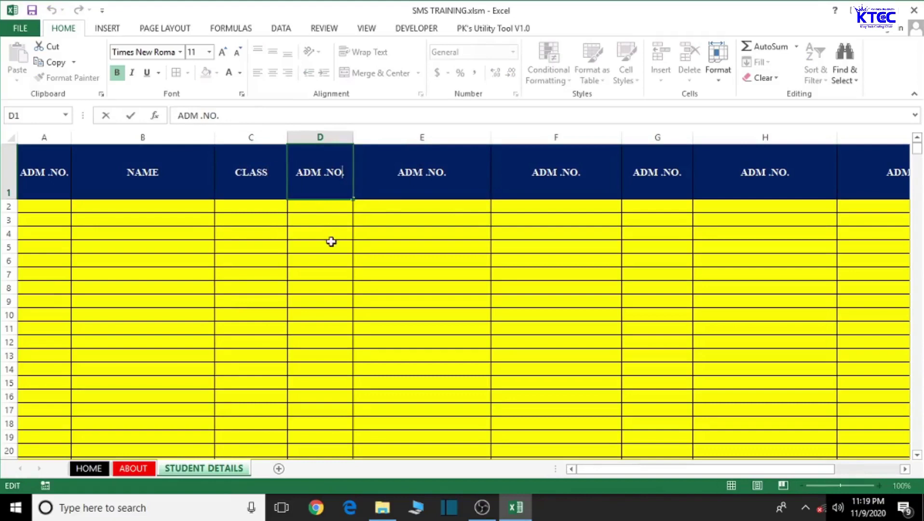
{"action": "key", "text": "BackSpace"}
{"action": "key", "text": "BackSpace"}
{"action": "key", "text": "BackSpace"}
{"action": "key", "text": "BackSpace"}
{"action": "key", "text": "BackSpace"}
{"action": "key", "text": "BackSpace"}
{"action": "key", "text": "BackSpace"}
{"action": "key", "text": "BackSpace"}
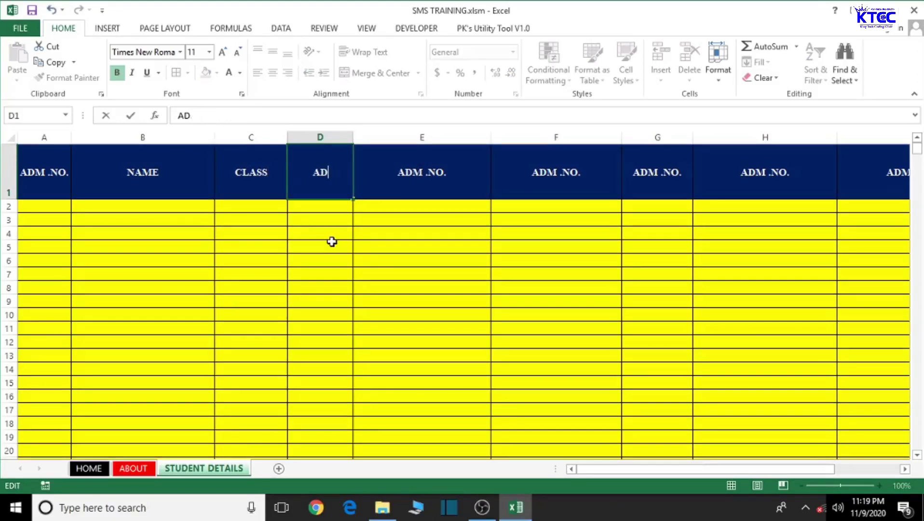
{"action": "type", "text": "GENDE"}
{"action": "key", "text": "BackSpace"}
{"action": "key", "text": "BackSpace"}
{"action": "type", "text": "NDER"}
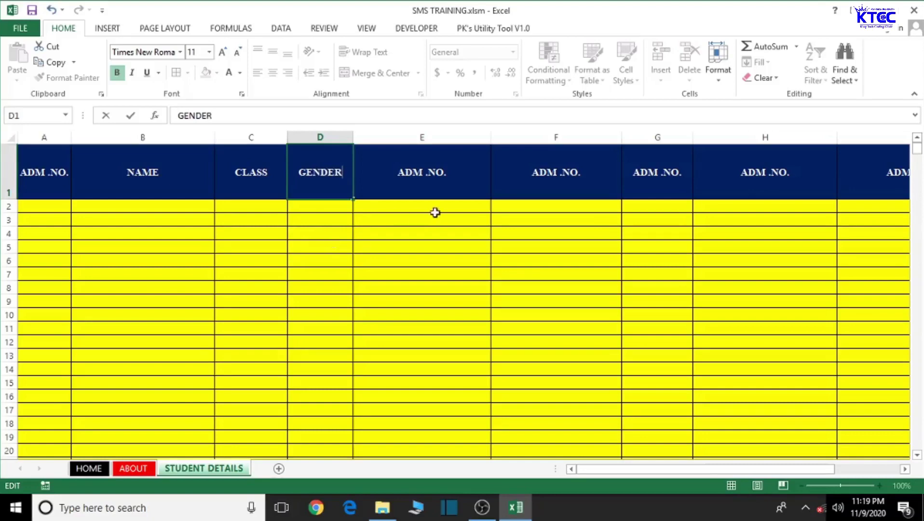
- Replace the header text in cell E1 with DOB
{"action": "left_click", "coordinate": [450, 171]}
{"action": "double_click", "coordinate": [449, 172]}
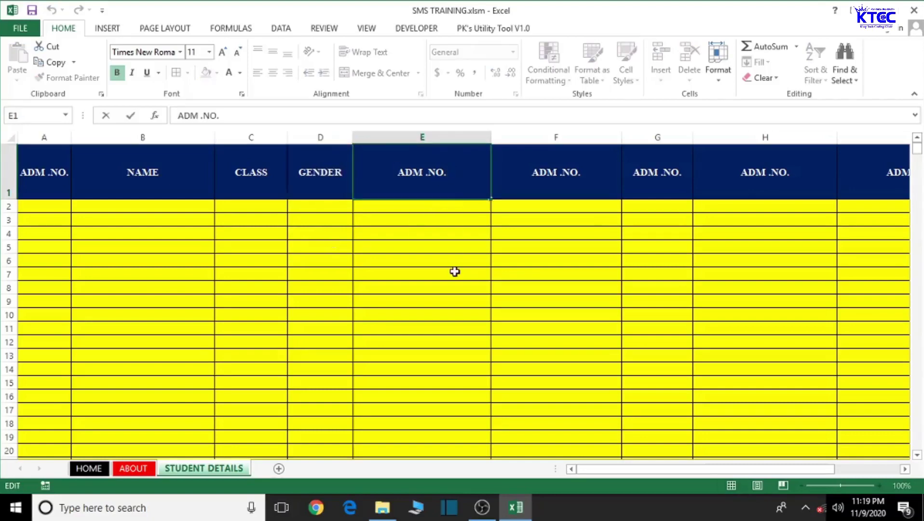
{"action": "key", "text": "BackSpace"}
{"action": "key", "text": "BackSpace"}
{"action": "key", "text": "BackSpace"}
{"action": "key", "text": "BackSpace"}
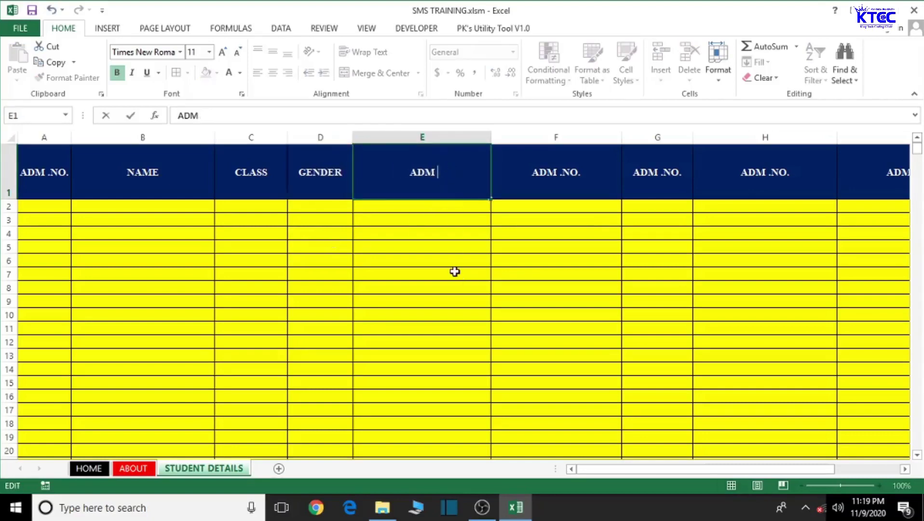
{"action": "key", "text": "BackSpace"}
{"action": "key", "text": "BackSpace"}
{"action": "key", "text": "BackSpace"}
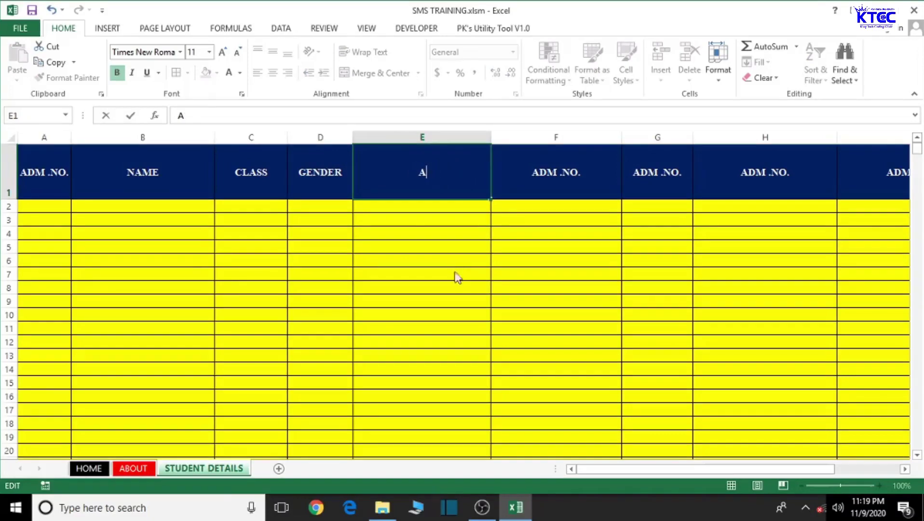
{"action": "type", "text": "DOB"}
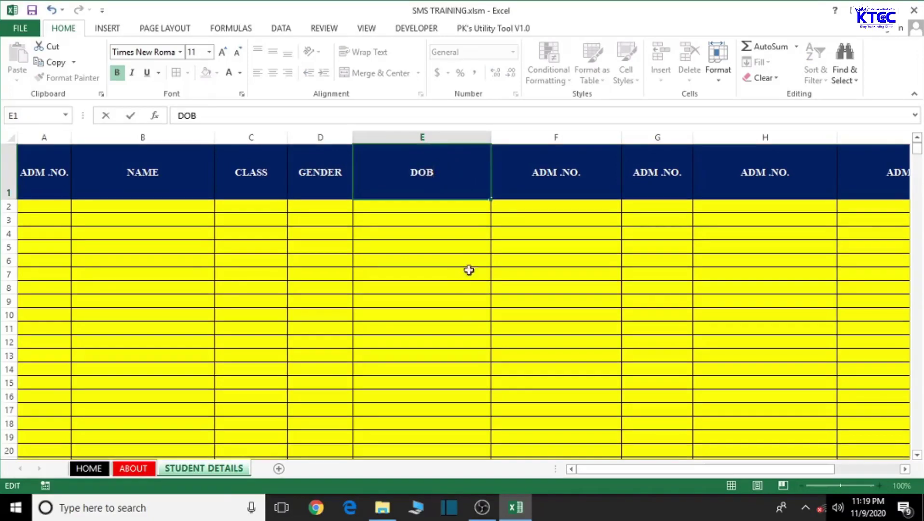
- Replace the header text in cell F1 with DOA
{"action": "double_click", "coordinate": [588, 172]}
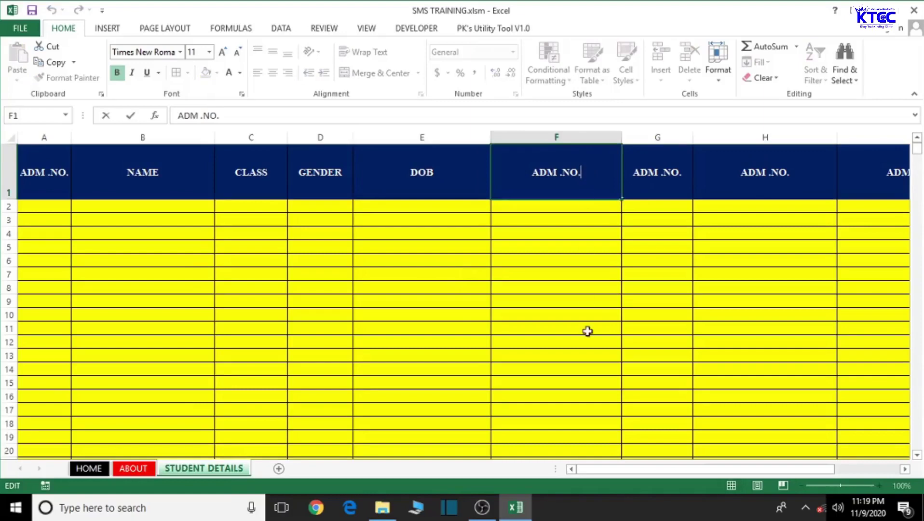
{"action": "key", "text": "BackSpace"}
{"action": "key", "text": "BackSpace"}
{"action": "key", "text": "BackSpace"}
{"action": "key", "text": "BackSpace"}
{"action": "key", "text": "BackSpace"}
{"action": "key", "text": "BackSpace"}
{"action": "key", "text": "BackSpace"}
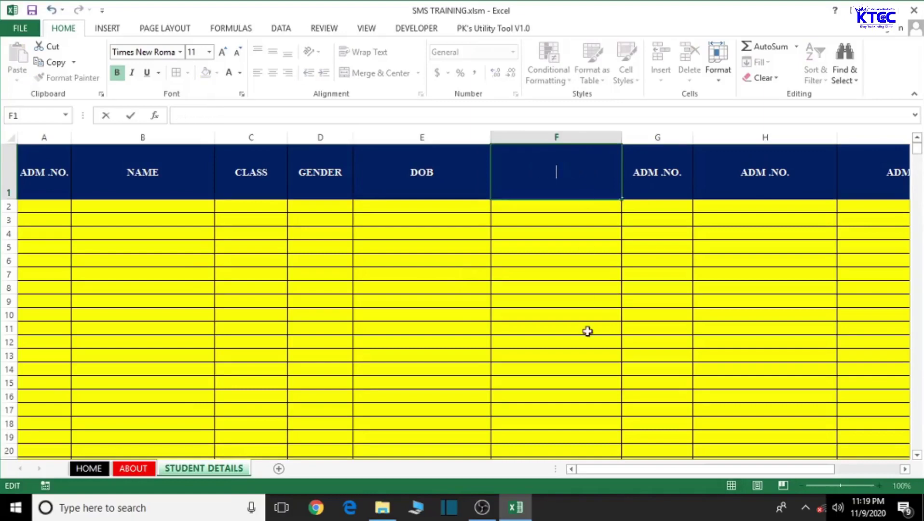
{"action": "type", "text": "DOA"}
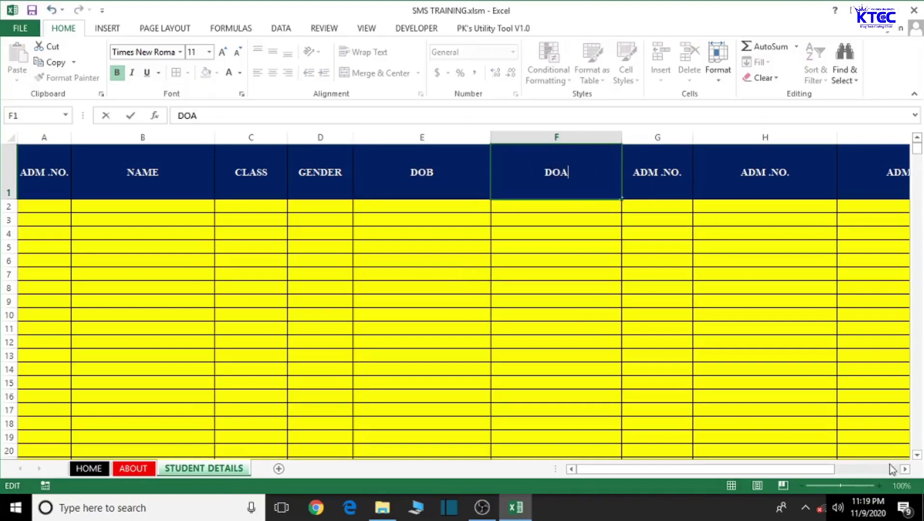
- Change the header text in cell H1 to "ADM . FEE"
{"action": "left_click", "coordinate": [905, 469]}
{"action": "left_click", "coordinate": [905, 468]}
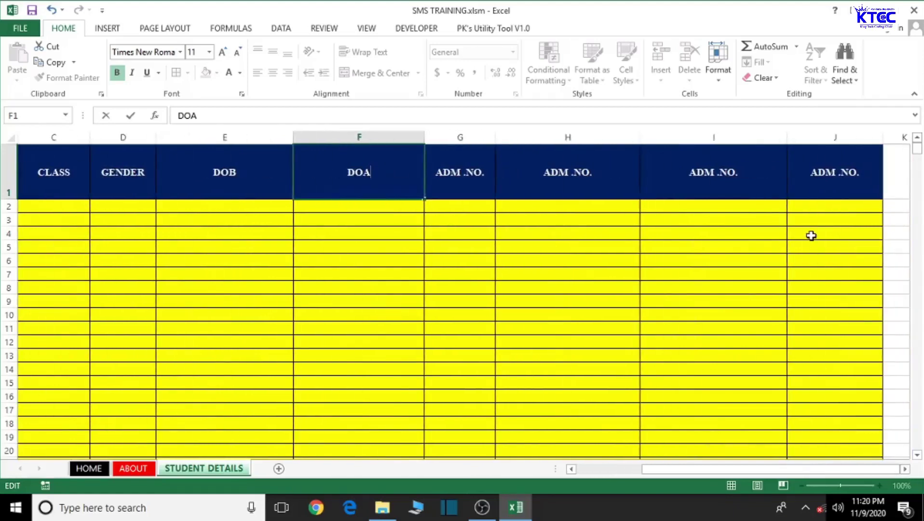
{"action": "left_click", "coordinate": [610, 171]}
{"action": "double_click", "coordinate": [613, 172]}
{"action": "key", "text": "BackSpace"}
{"action": "key", "text": "BackSpace"}
{"action": "key", "text": "BackSpace"}
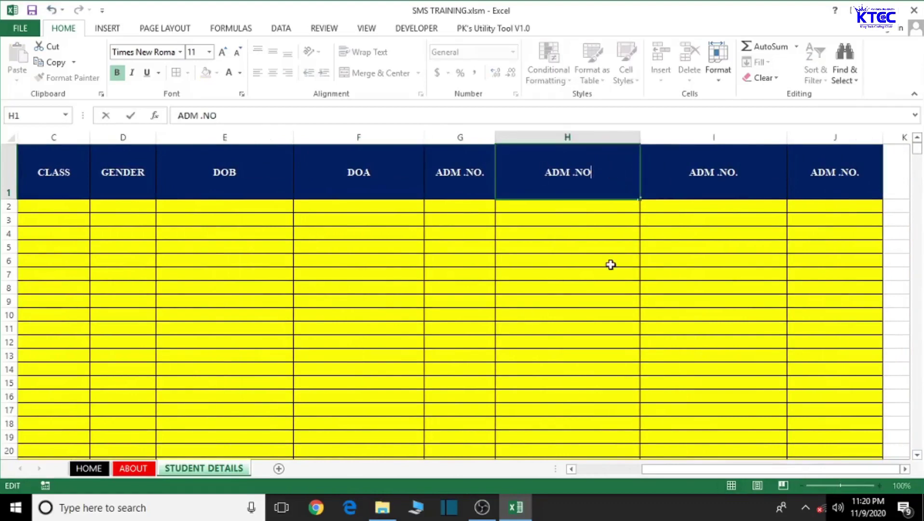
{"action": "type", "text": "FEE"}
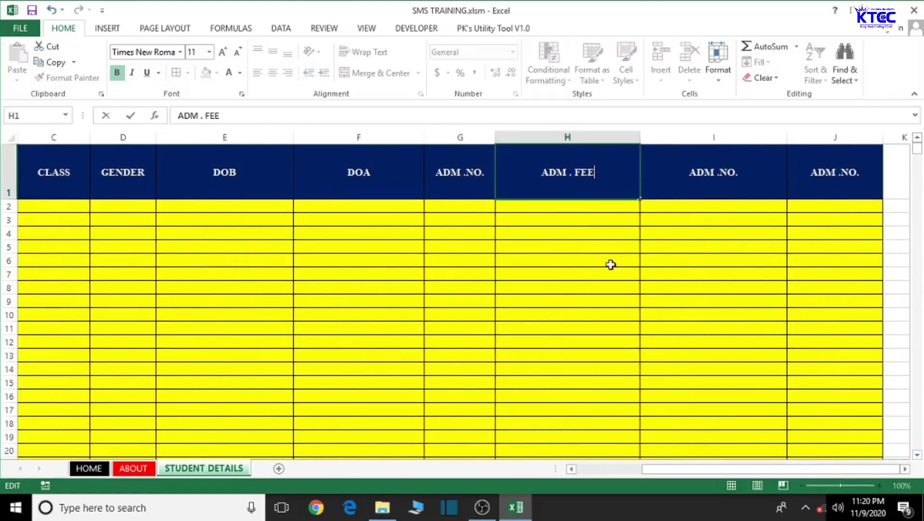
- Replace the header text in cell I1 with GUARDIAN NAME
{"action": "left_click", "coordinate": [770, 180]}
{"action": "double_click", "coordinate": [771, 180]}
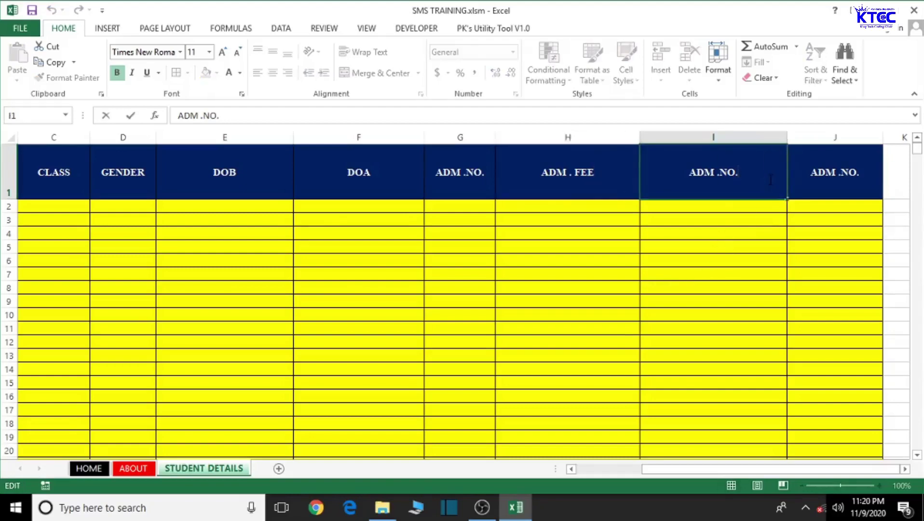
{"action": "key", "text": "BackSpace"}
{"action": "key", "text": "BackSpace"}
{"action": "key", "text": "BackSpace"}
{"action": "key", "text": "BackSpace"}
{"action": "key", "text": "BackSpace"}
{"action": "key", "text": "BackSpace"}
{"action": "key", "text": "BackSpace"}
{"action": "key", "text": "BackSpace"}
{"action": "type", "text": "G"}
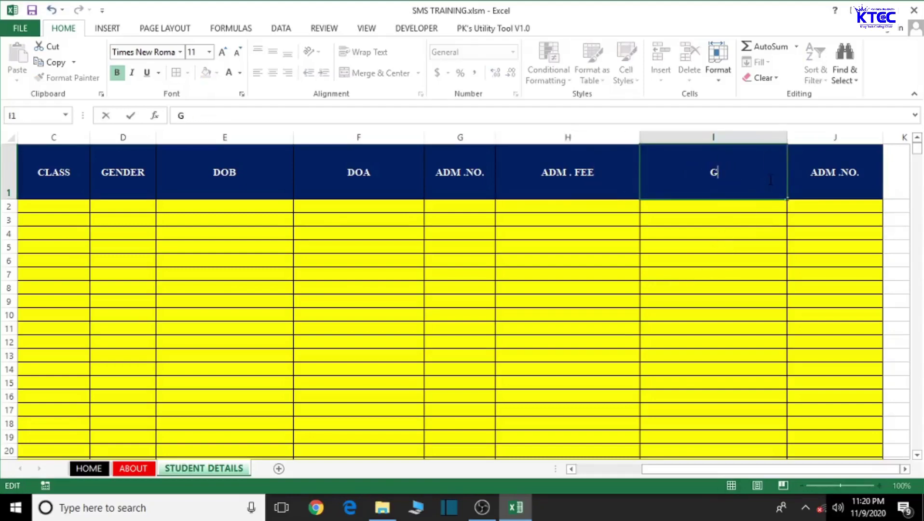
{"action": "type", "text": "UARD"}
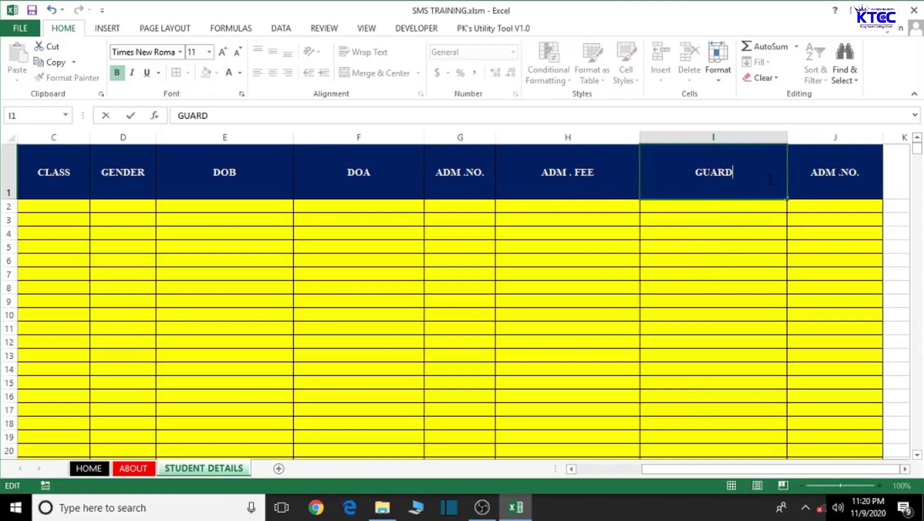
{"action": "type", "text": "IAN NAME"}
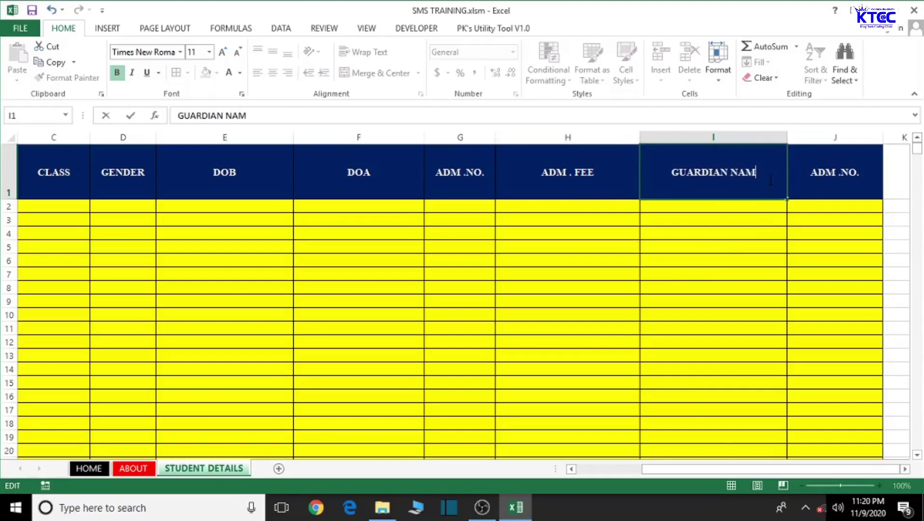
- Change the header text in cell G1 to "ADM . FEE"
{"action": "double_click", "coordinate": [905, 468]}
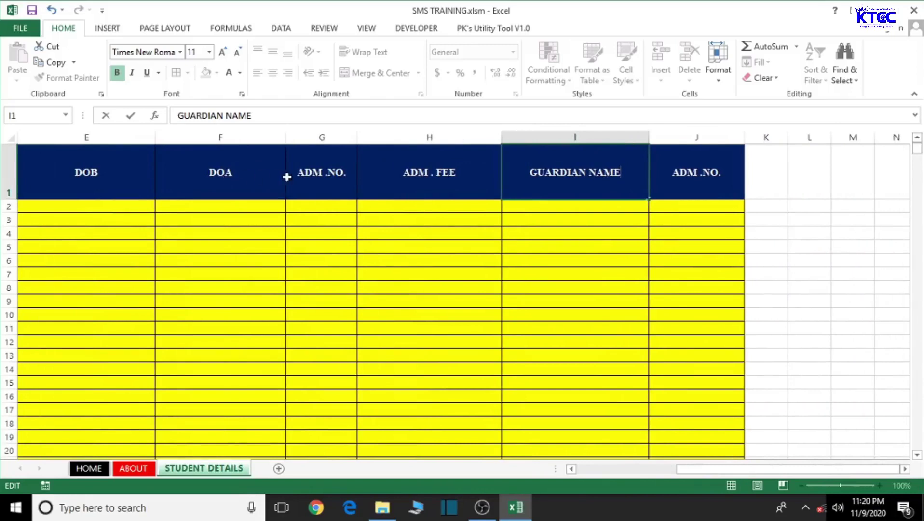
{"action": "left_click", "coordinate": [333, 176]}
{"action": "double_click", "coordinate": [342, 172]}
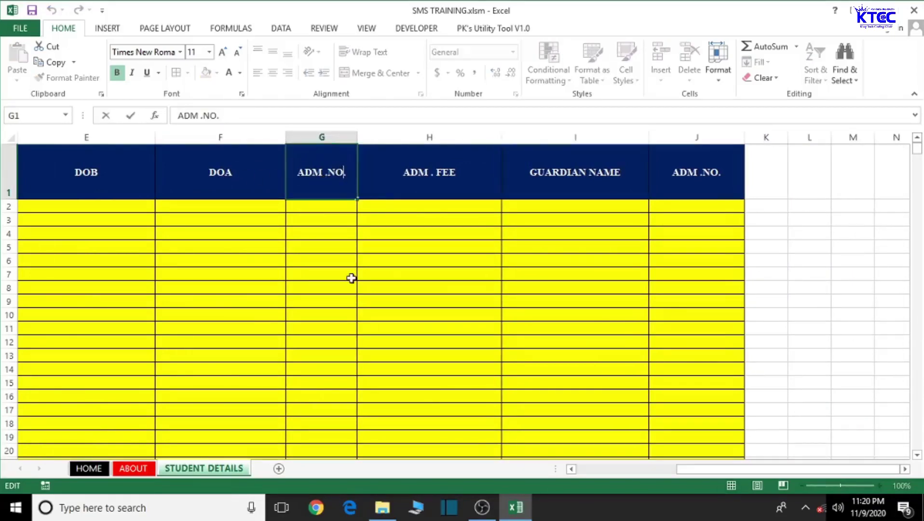
{"action": "key", "text": "BackSpace"}
{"action": "key", "text": "BackSpace"}
{"action": "key", "text": "BackSpace"}
{"action": "key", "text": "BackSpace"}
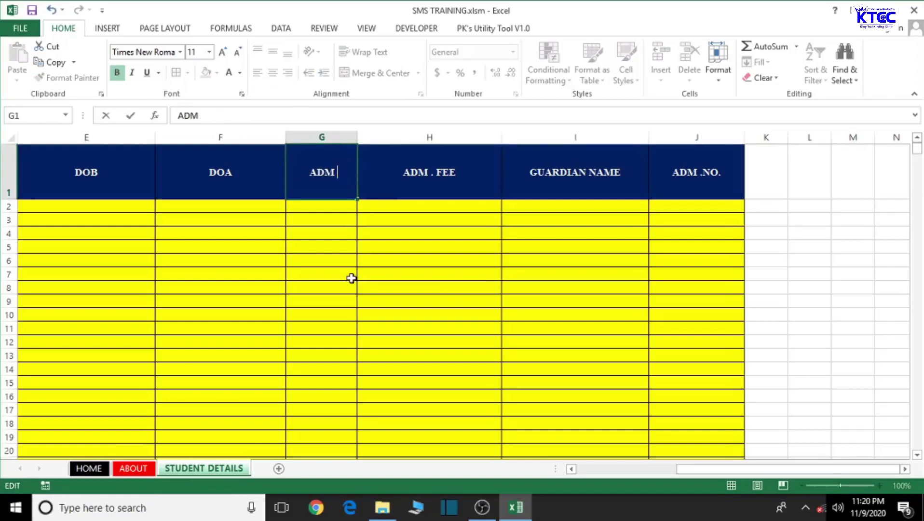
{"action": "type", "text": ". FEE"}
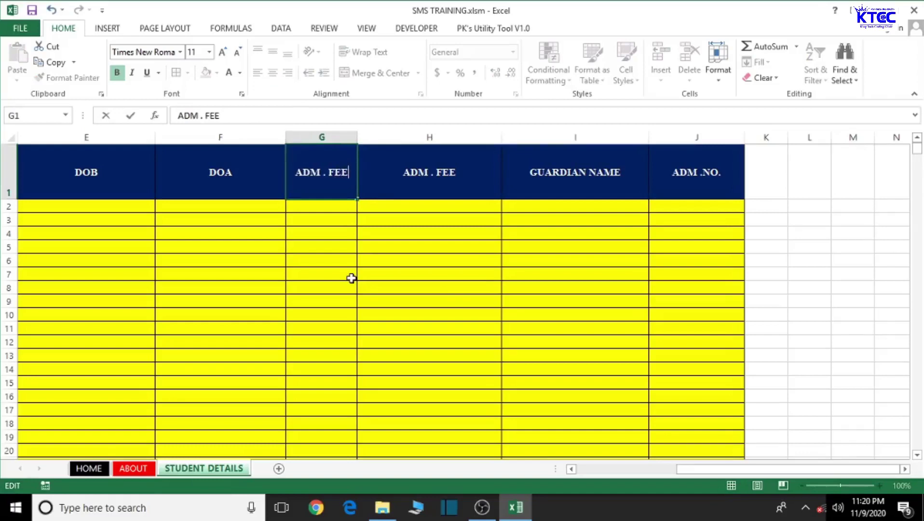
- Replace the header text in cell H1 with GURDIAN NAME
{"action": "double_click", "coordinate": [453, 167]}
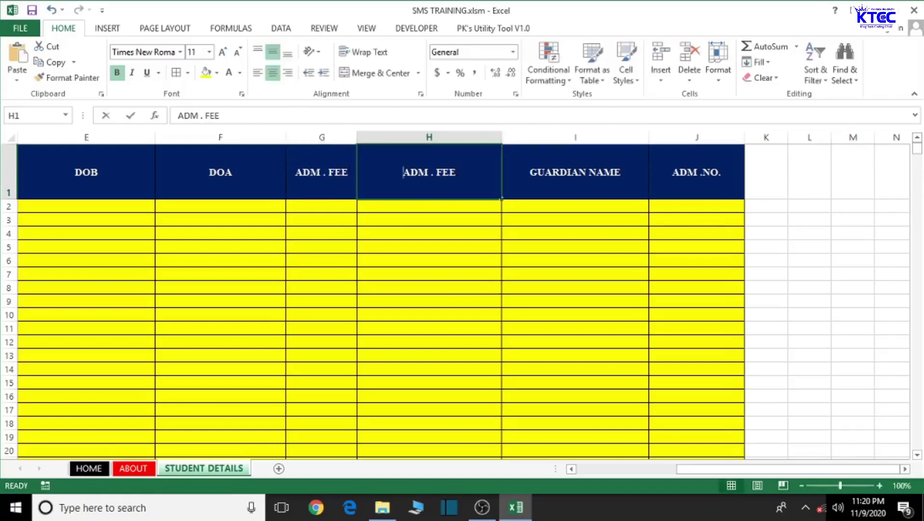
{"action": "key", "text": "BackSpace"}
{"action": "key", "text": "BackSpace"}
{"action": "key", "text": "BackSpace"}
{"action": "key", "text": "BackSpace"}
{"action": "key", "text": "BackSpace"}
{"action": "key", "text": "BackSpace"}
{"action": "key", "text": "BackSpace"}
{"action": "key", "text": "BackSpace"}
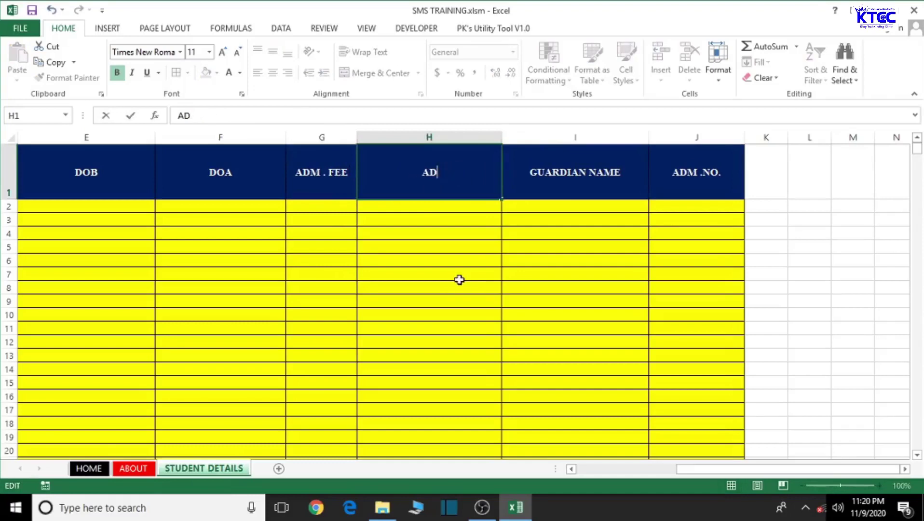
{"action": "type", "text": "GURDIAN NAME"}
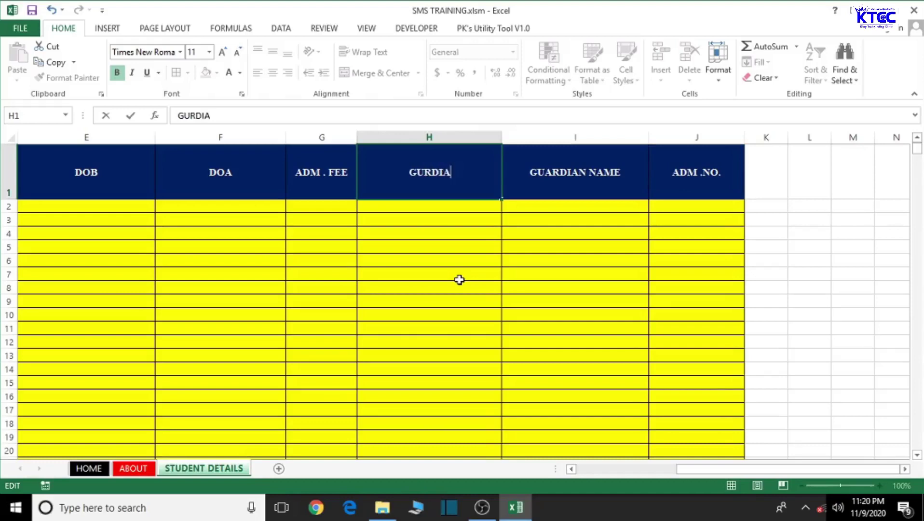
- Replace the header text in cell I1 with ADDRESS
{"action": "left_click", "coordinate": [581, 184]}
{"action": "double_click", "coordinate": [634, 173]}
{"action": "key", "text": "BackSpace"}
{"action": "key", "text": "BackSpace"}
{"action": "key", "text": "BackSpace"}
{"action": "key", "text": "BackSpace"}
{"action": "key", "text": "BackSpace"}
{"action": "key", "text": "BackSpace"}
{"action": "key", "text": "BackSpace"}
{"action": "key", "text": "BackSpace"}
{"action": "key", "text": "BackSpace"}
{"action": "key", "text": "BackSpace"}
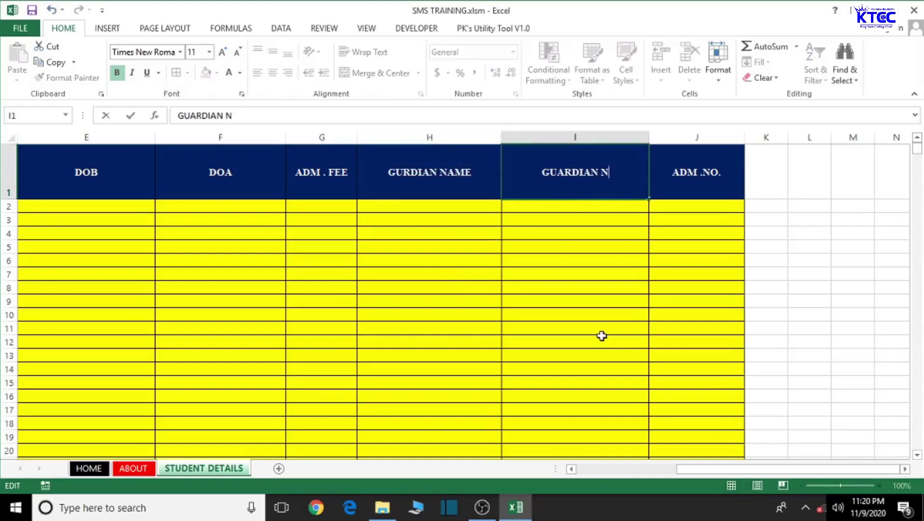
{"action": "key", "text": "BackSpace"}
{"action": "key", "text": "BackSpace"}
{"action": "key", "text": "BackSpace"}
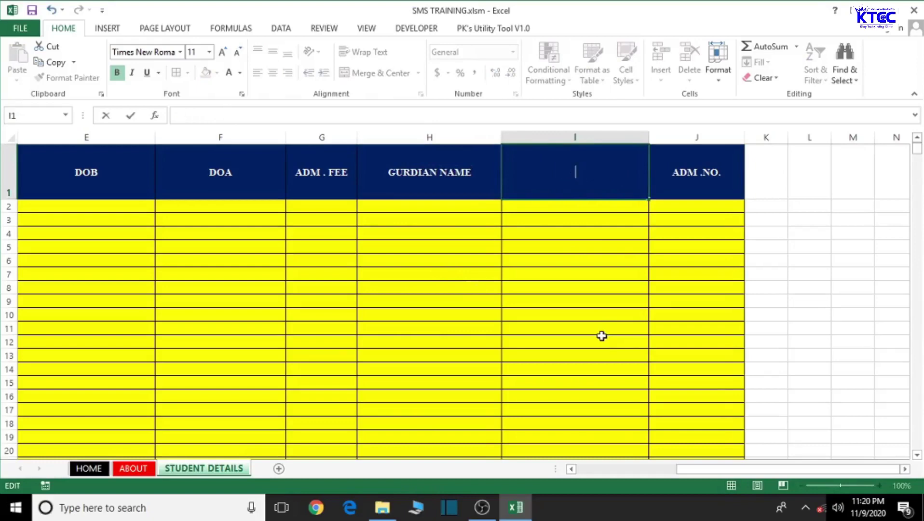
{"action": "type", "text": "ADDRESS"}
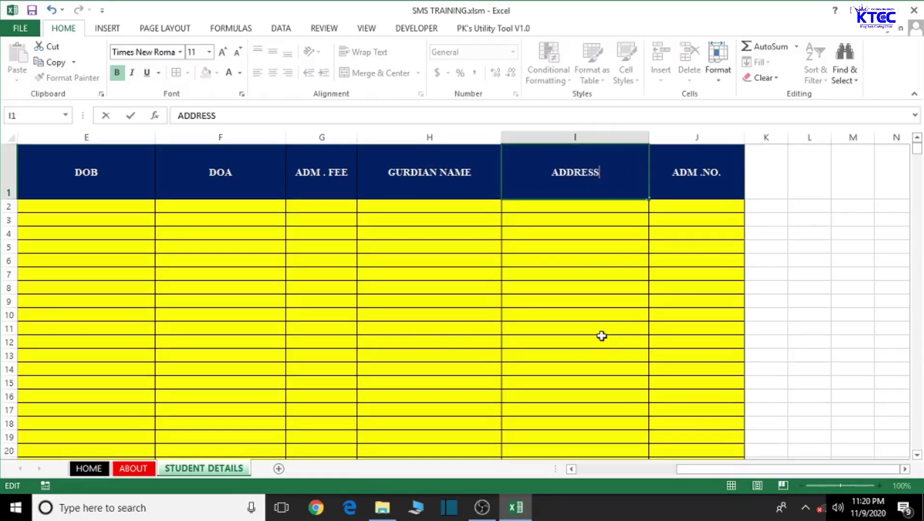
- Replace the header text in cell J1 with CONTACT
{"action": "left_click", "coordinate": [719, 180]}
{"action": "double_click", "coordinate": [724, 179]}
{"action": "key", "text": "BackSpace"}
{"action": "key", "text": "BackSpace"}
{"action": "key", "text": "BackSpace"}
{"action": "key", "text": "BackSpace"}
{"action": "key", "text": "BackSpace"}
{"action": "key", "text": "BackSpace"}
{"action": "key", "text": "BackSpace"}
{"action": "key", "text": "BackSpace"}
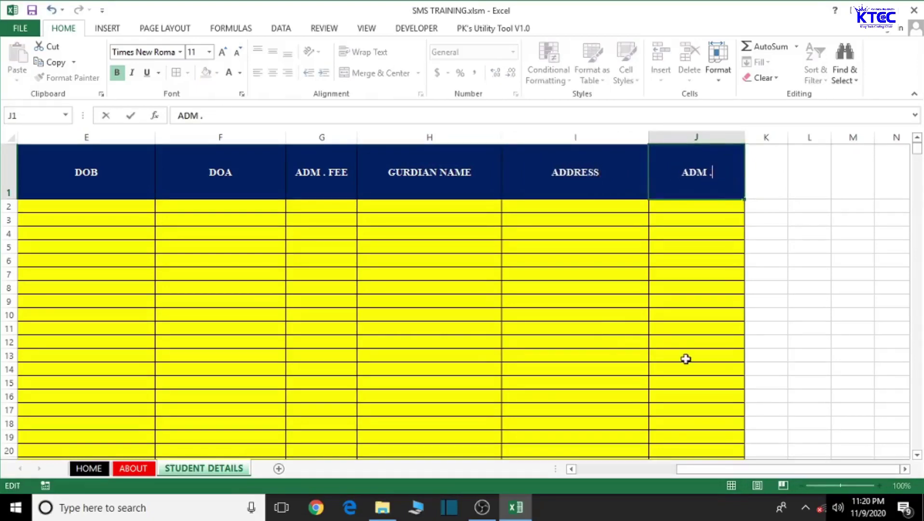
{"action": "type", "text": "CONTACT"}
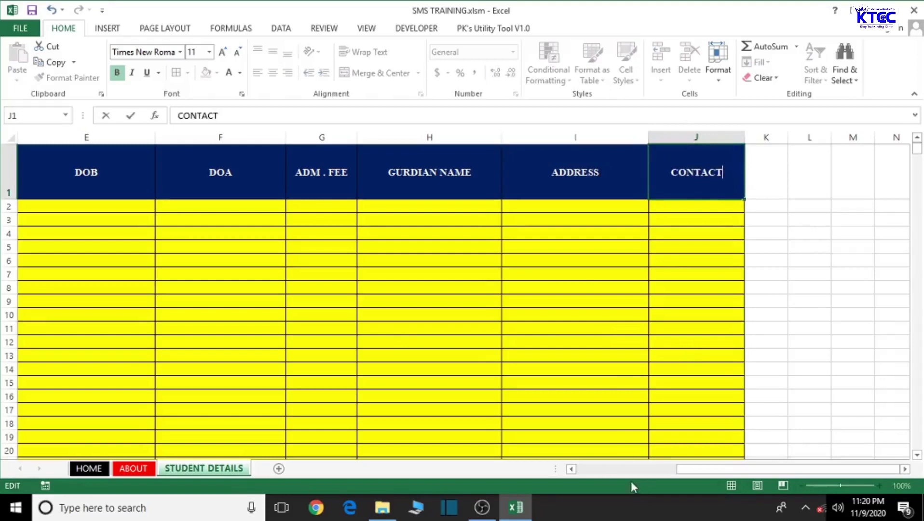
{"action": "left_click", "coordinate": [572, 472]}
{"action": "left_click", "coordinate": [572, 474]}
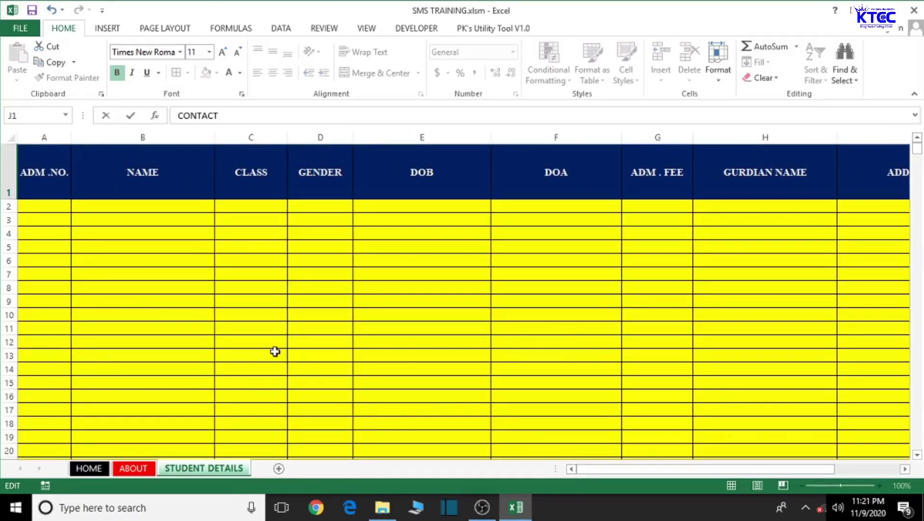
{"action": "left_click", "coordinate": [101, 283]}
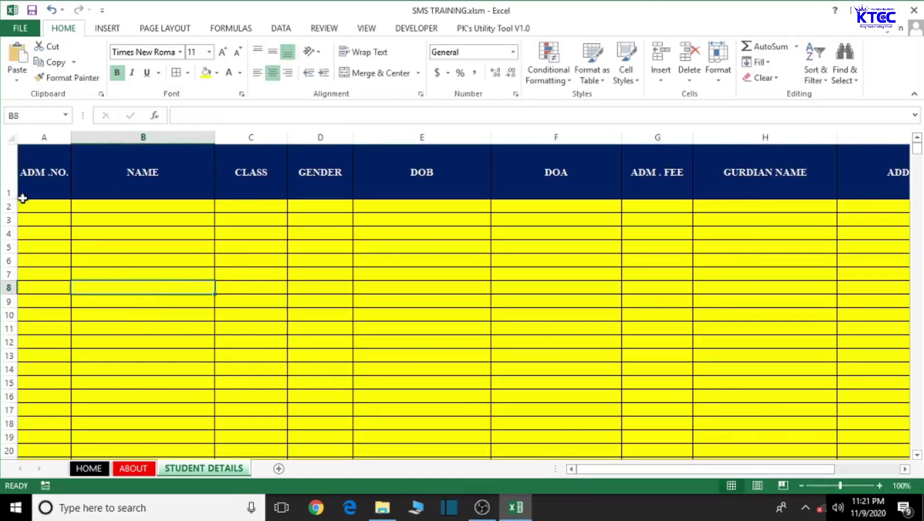
- Make header row 1 taller and draw a rounded rectangle about 0.24" high and 0.83" wide above the NAME text in cell B1
{"action": "left_click_drag", "start_coordinate": [15, 199], "coordinate": [14, 206]}
{"action": "left_click", "coordinate": [158, 265]}
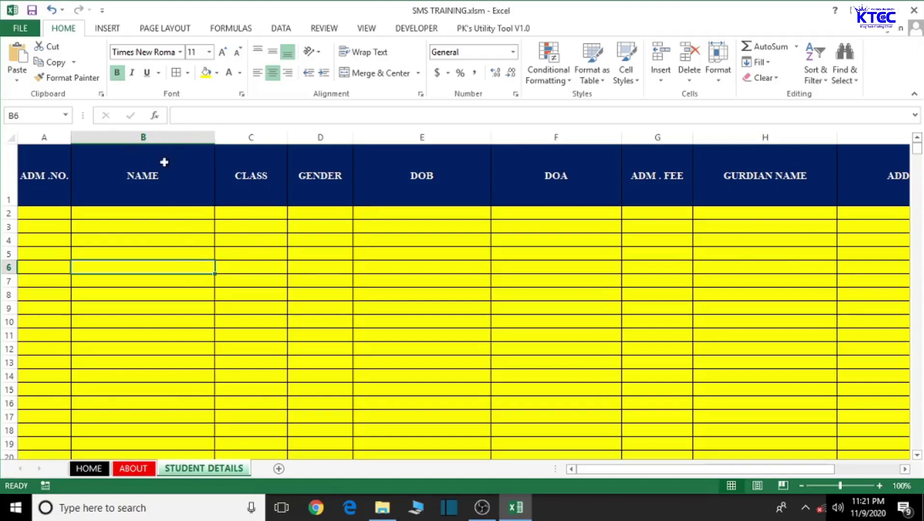
{"action": "left_click", "coordinate": [106, 29]}
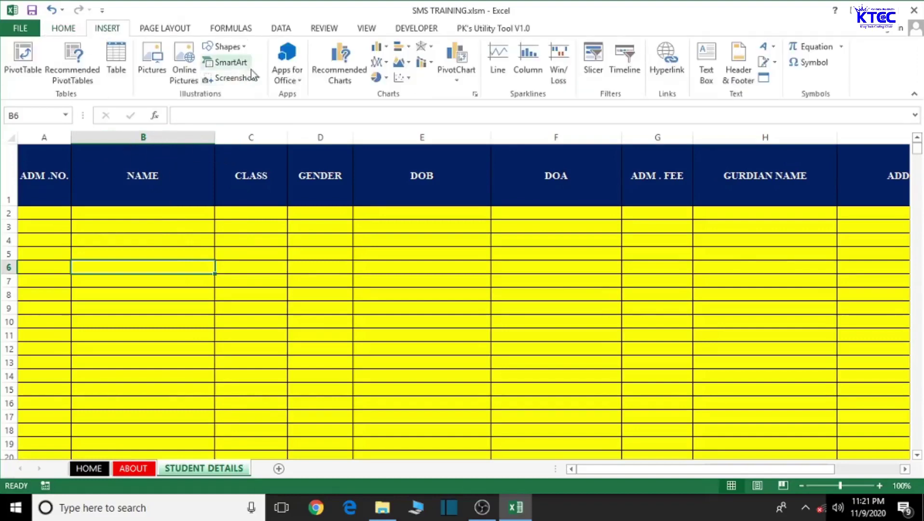
{"action": "left_click", "coordinate": [243, 50]}
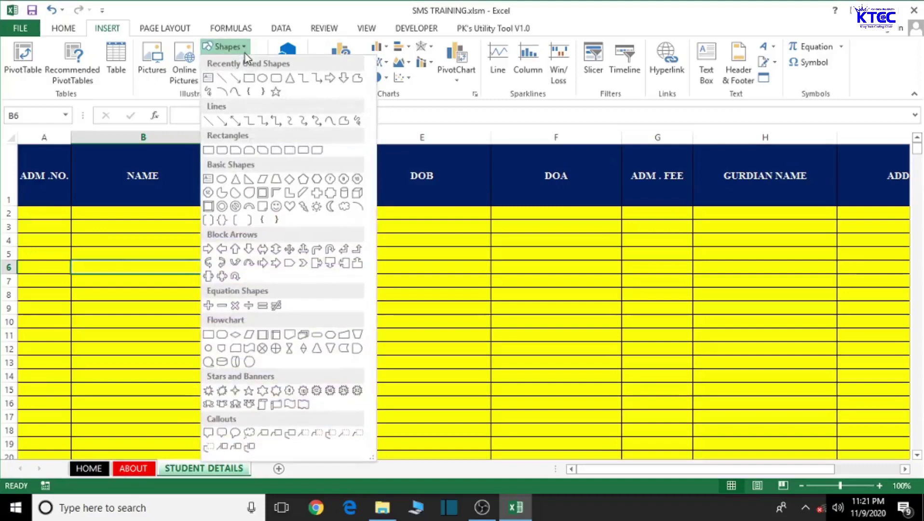
{"action": "left_click", "coordinate": [222, 151]}
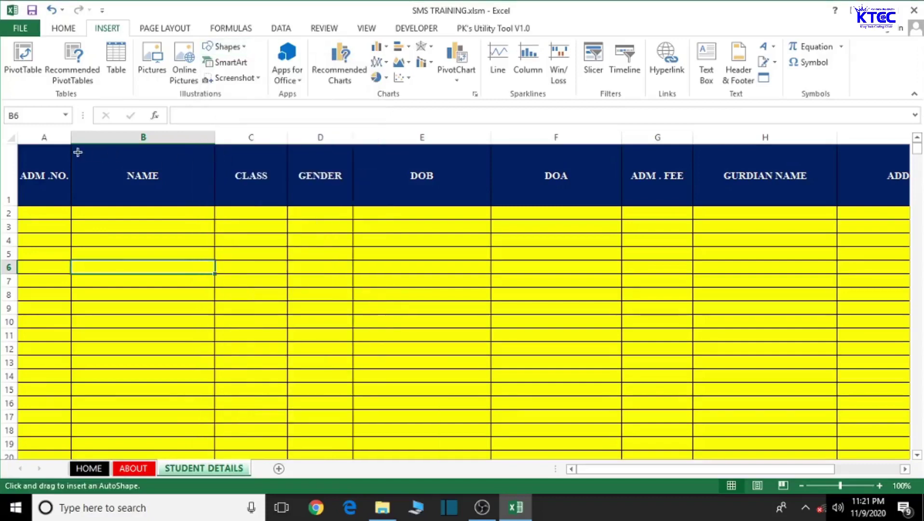
{"action": "left_click_drag", "start_coordinate": [76, 153], "coordinate": [130, 168]}
{"action": "left_click_drag", "start_coordinate": [16, 204], "coordinate": [15, 215]}
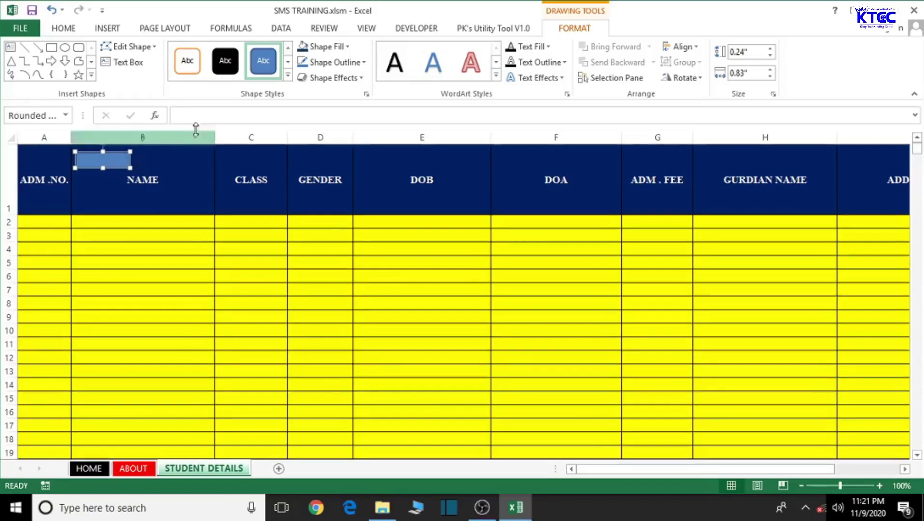
- Apply the light grey gradient preset style to the rounded rectangle and place a duplicate beside it above the NAME text
{"action": "left_click", "coordinate": [287, 77]}
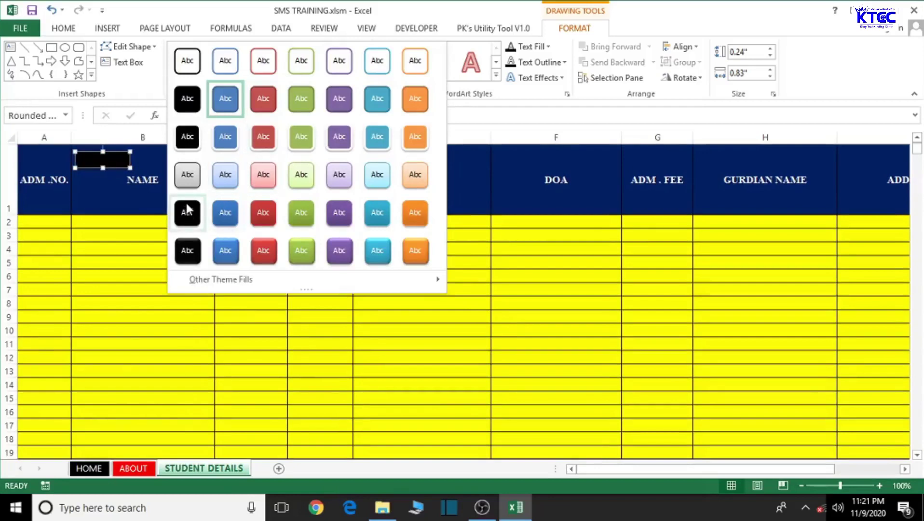
{"action": "left_click", "coordinate": [190, 179]}
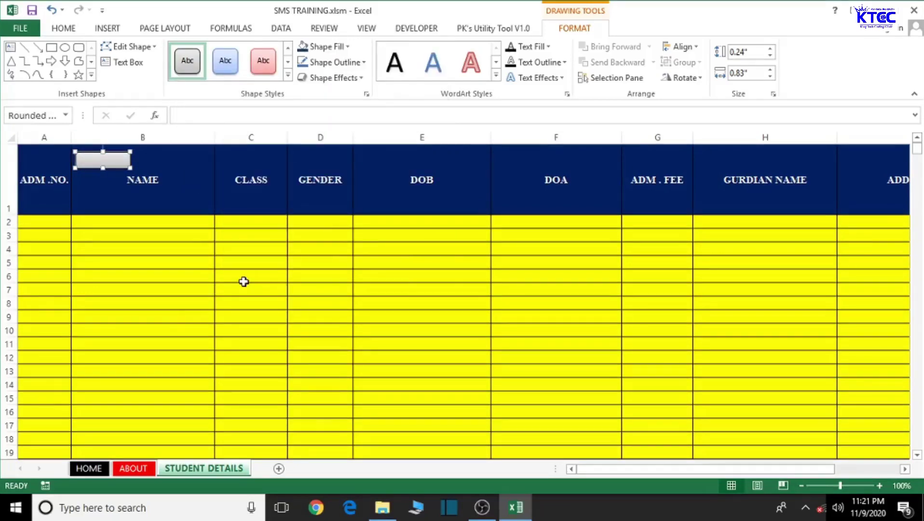
{"action": "key", "text": "ctrl+d"}
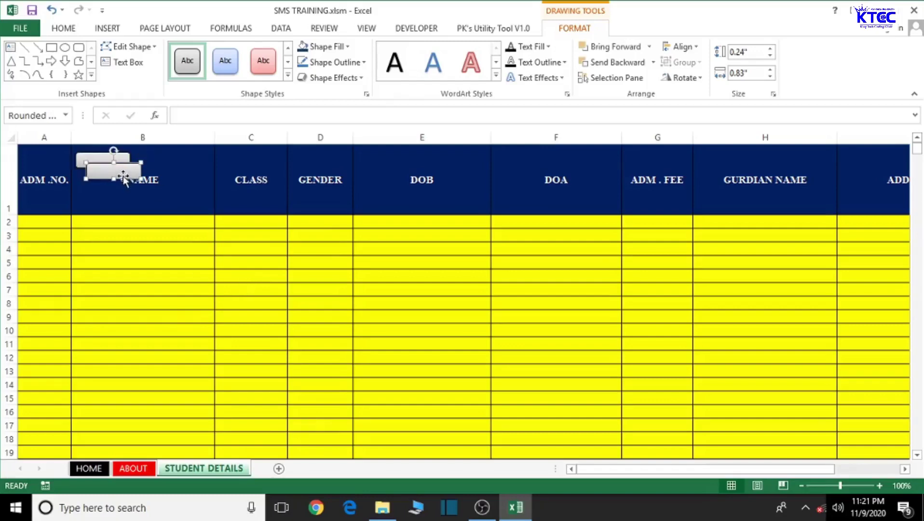
{"action": "left_click_drag", "start_coordinate": [122, 172], "coordinate": [177, 162]}
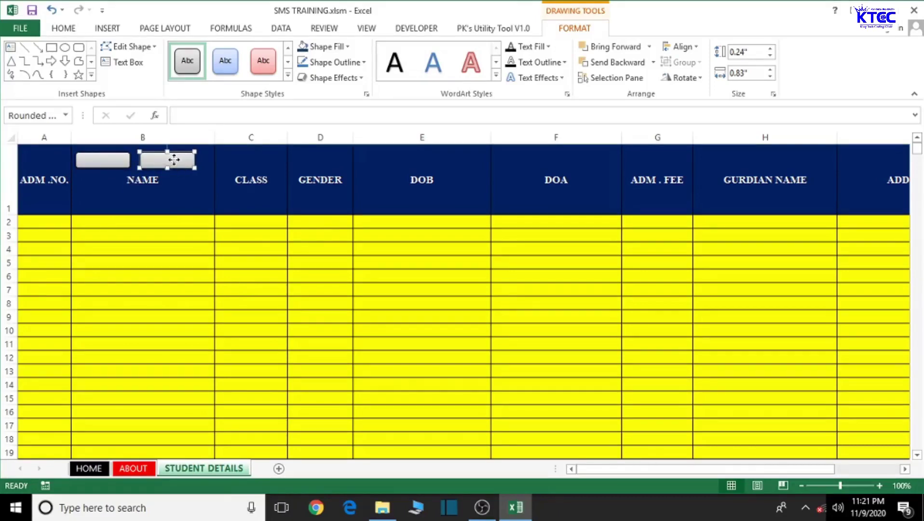
- Label the first rounded rectangle HOME and centre the text horizontally and vertically
{"action": "right_click", "coordinate": [114, 163]}
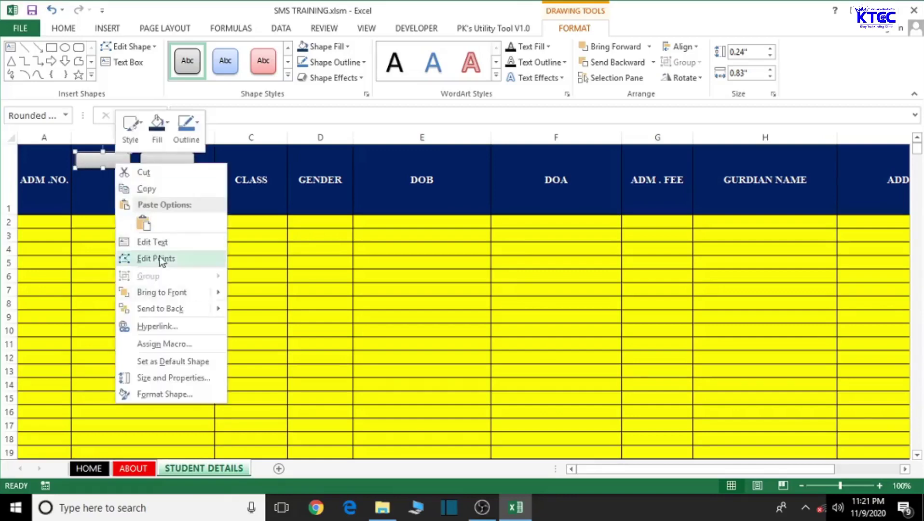
{"action": "left_click", "coordinate": [178, 240]}
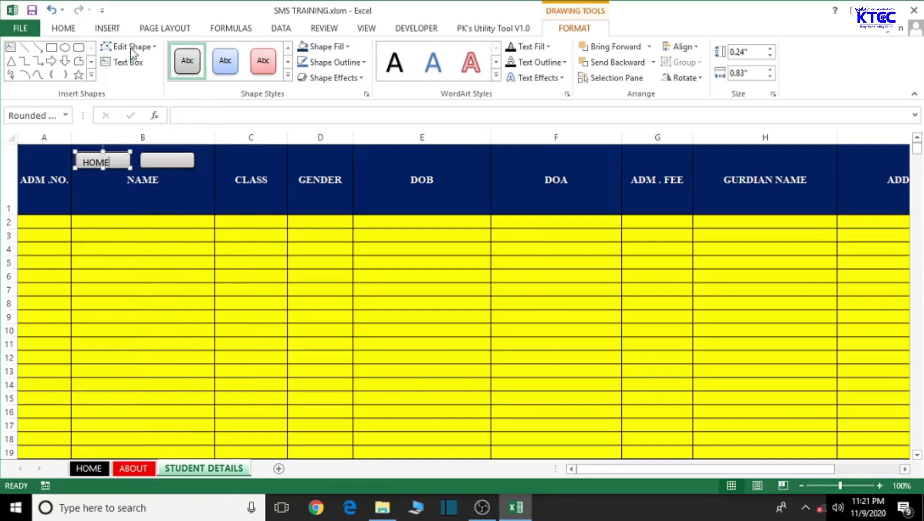
{"action": "double_click", "coordinate": [99, 162]}
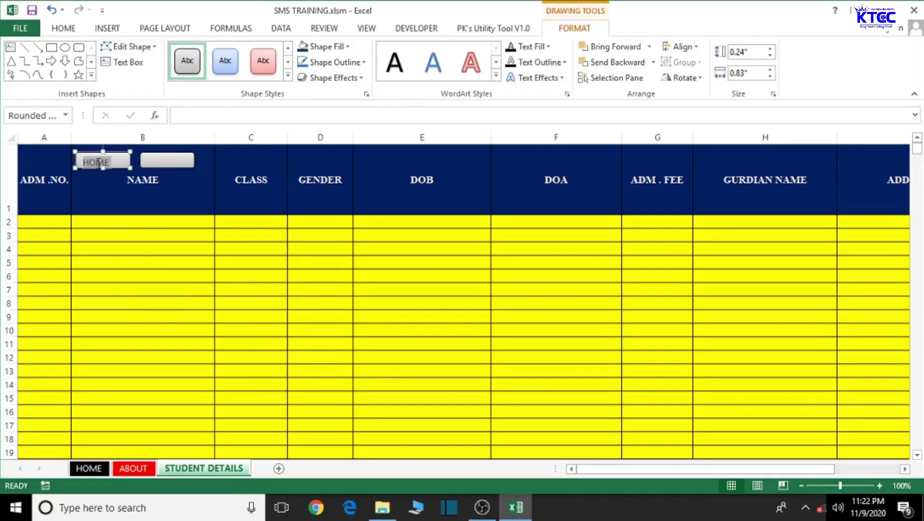
{"action": "left_click", "coordinate": [63, 28]}
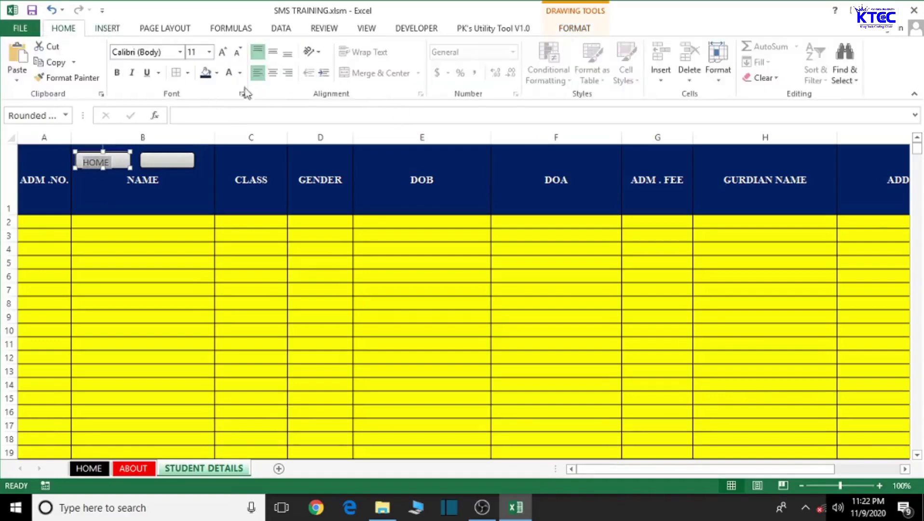
{"action": "left_click", "coordinate": [273, 52]}
{"action": "left_click", "coordinate": [273, 72]}
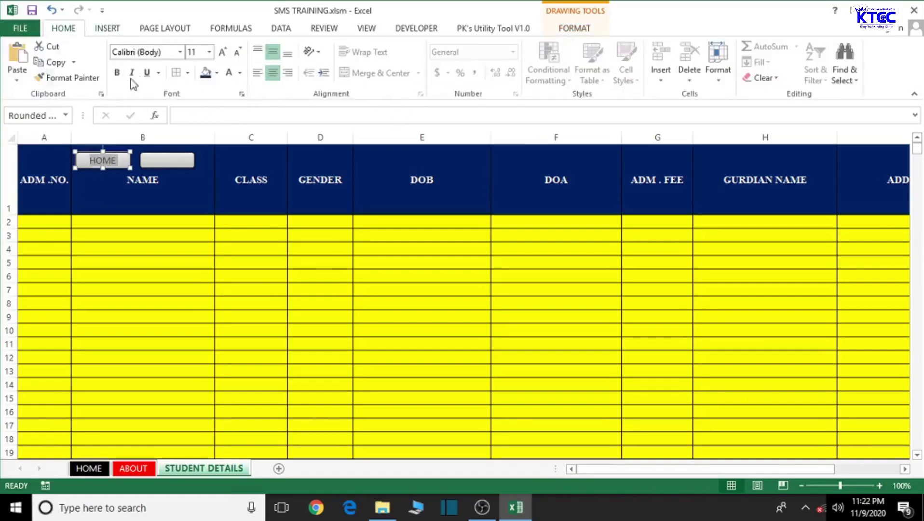
- Format the HOME label in bold Times New Roman
{"action": "left_click", "coordinate": [148, 50]}
{"action": "type", "text": "Times New Roma"}
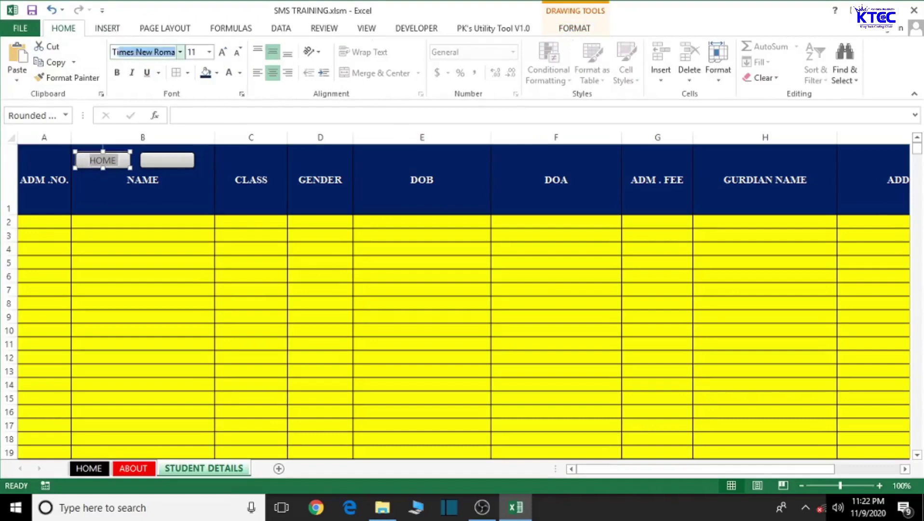
{"action": "key", "text": "Return"}
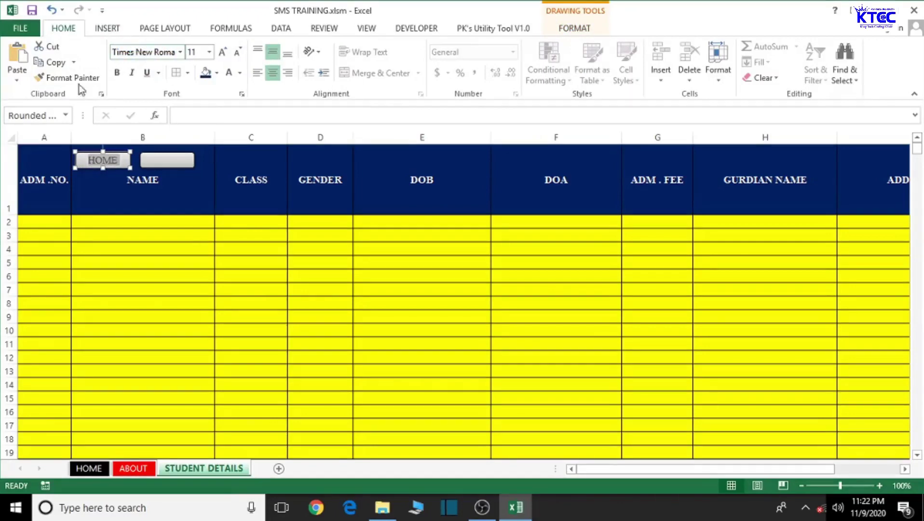
{"action": "left_click", "coordinate": [118, 72]}
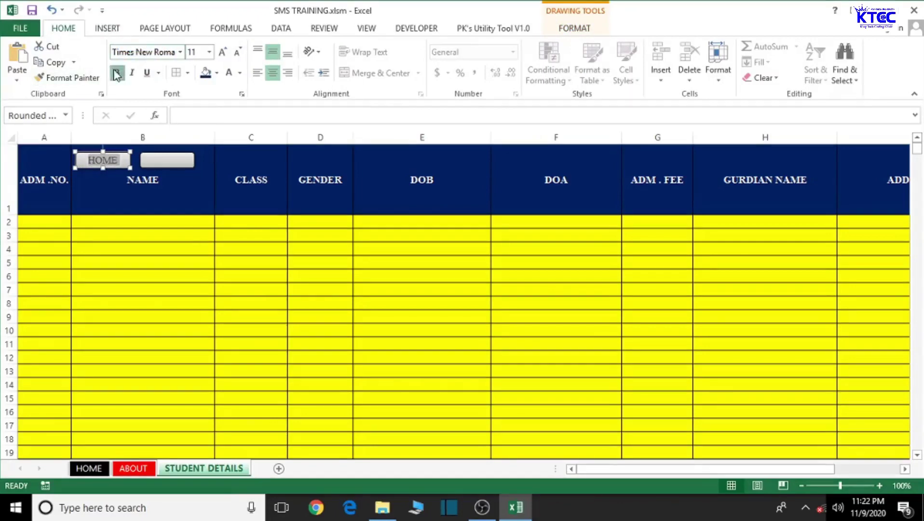
- Label the duplicated rounded rectangle ADD
{"action": "left_click", "coordinate": [172, 161]}
{"action": "right_click", "coordinate": [173, 162]}
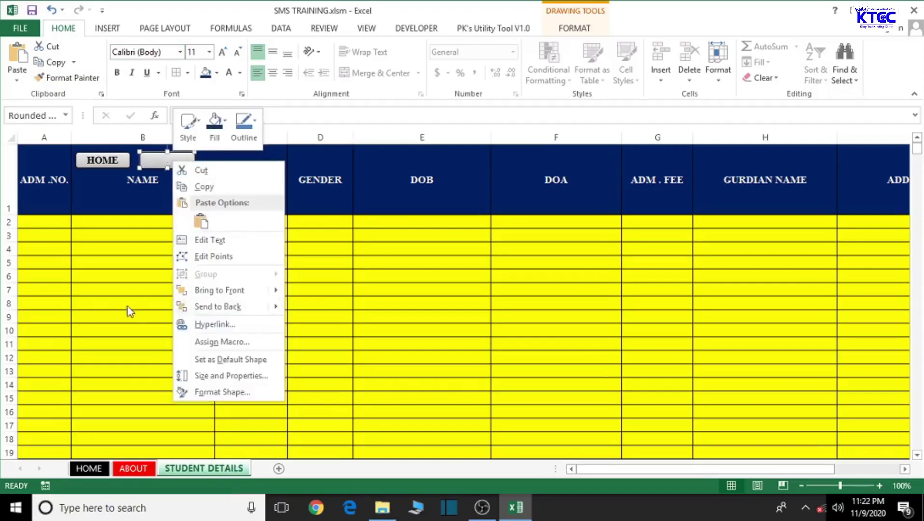
{"action": "left_click", "coordinate": [236, 241]}
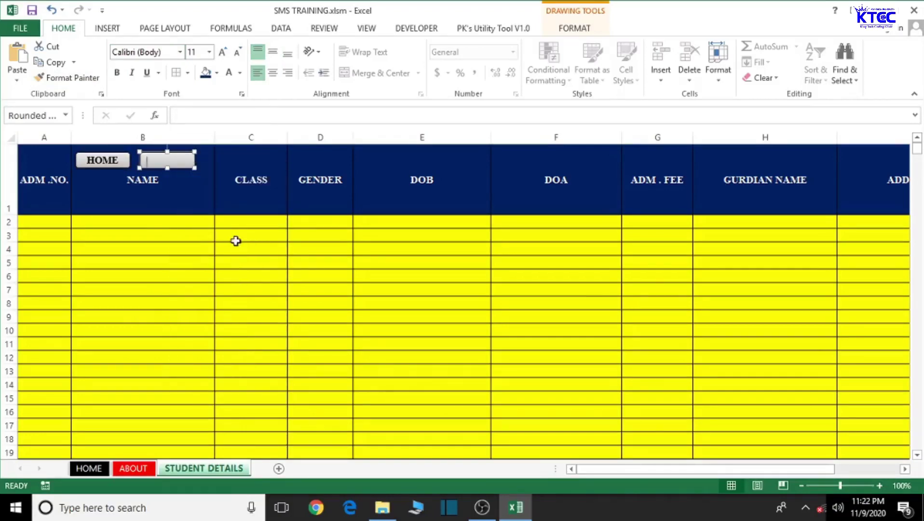
{"action": "type", "text": "ADD"}
- Format the ADD label in bold Times New Roman and centre it horizontally and vertically in its shape
{"action": "left_click", "coordinate": [157, 55]}
{"action": "type", "text": "T"}
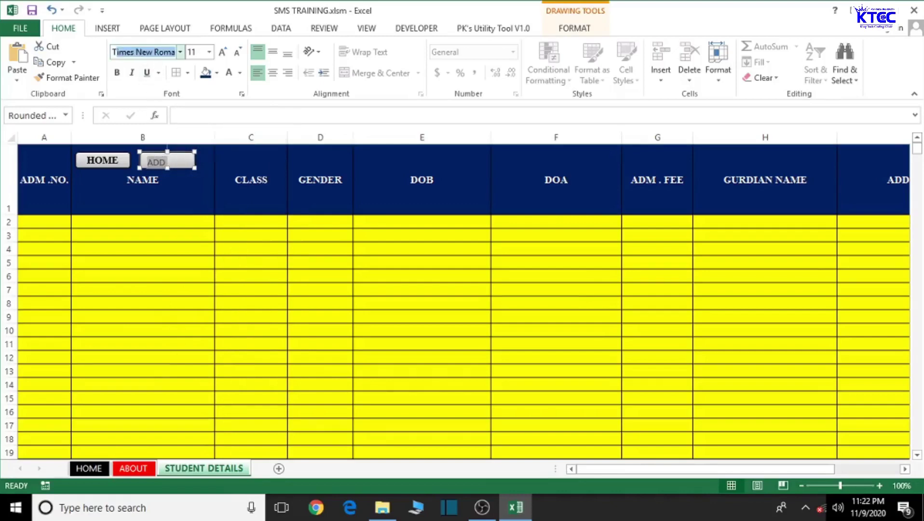
{"action": "type", "text": "imes"}
{"action": "key", "text": "Return"}
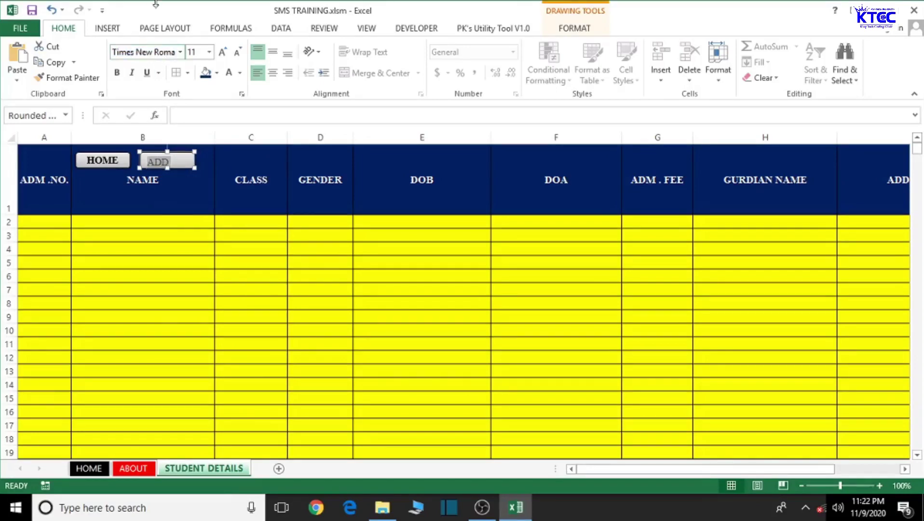
{"action": "left_click", "coordinate": [117, 72]}
{"action": "left_click", "coordinate": [272, 72]}
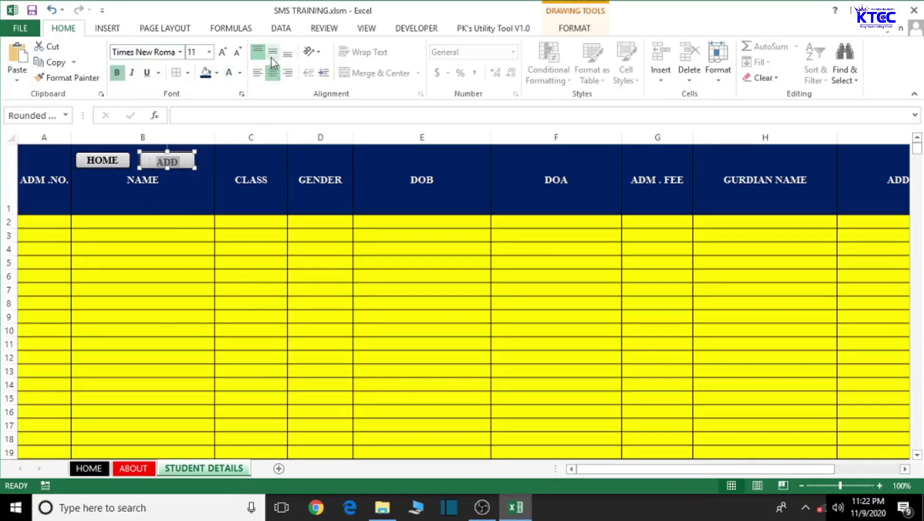
{"action": "left_click", "coordinate": [183, 249]}
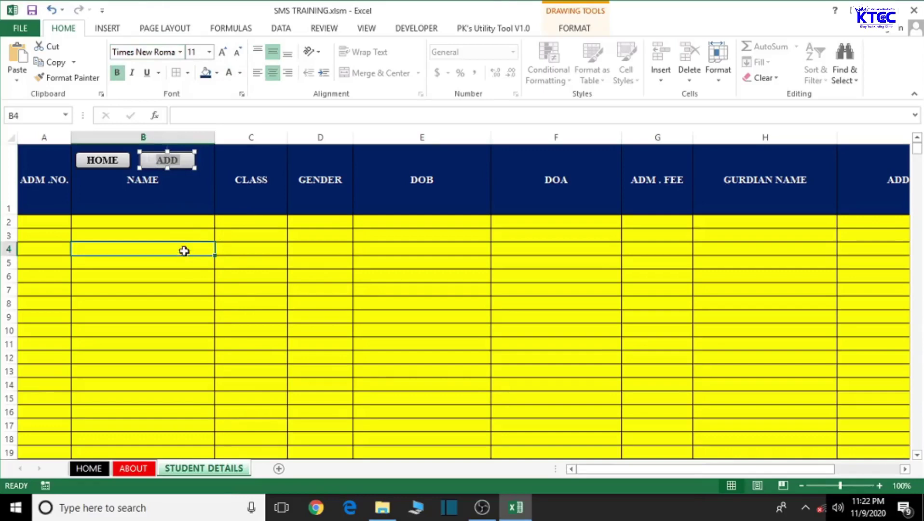
- Fill the ADD shape with standard red and change its label text to white
{"action": "left_click", "coordinate": [189, 165]}
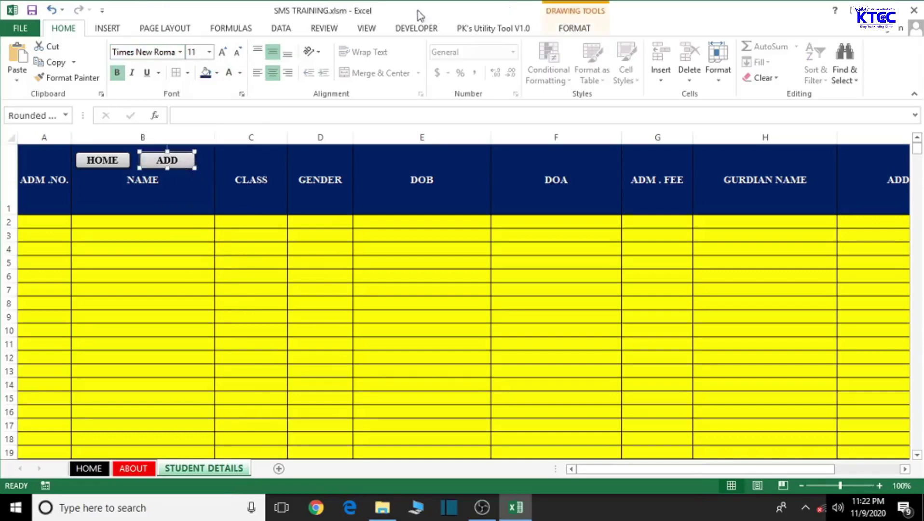
{"action": "left_click", "coordinate": [567, 28]}
{"action": "left_click", "coordinate": [347, 47]}
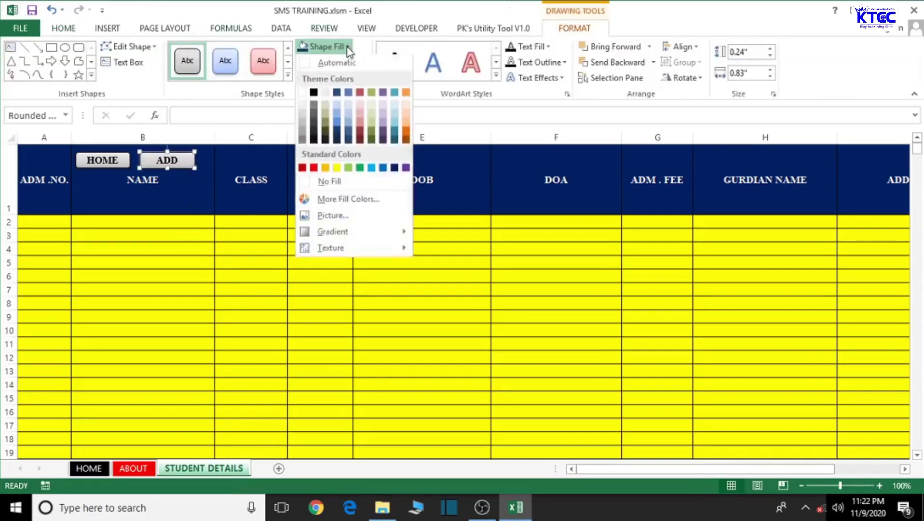
{"action": "left_click", "coordinate": [314, 168]}
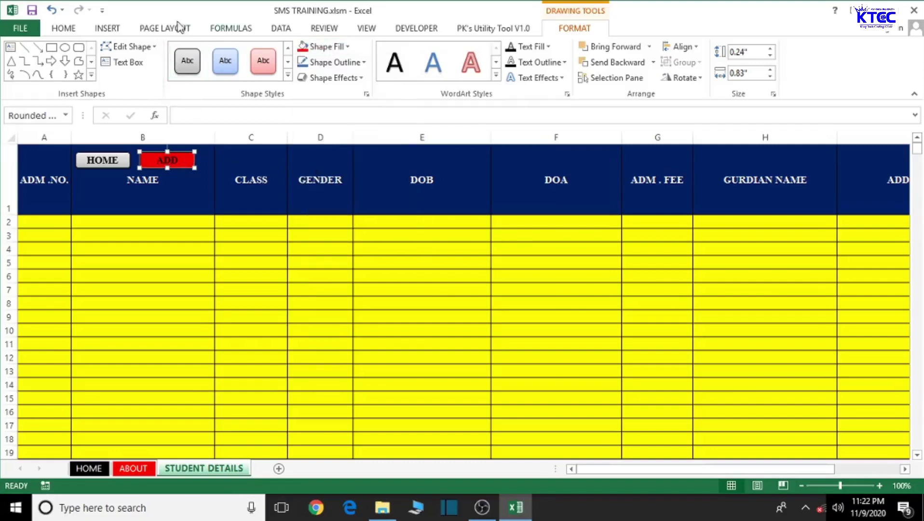
{"action": "left_click", "coordinate": [63, 29]}
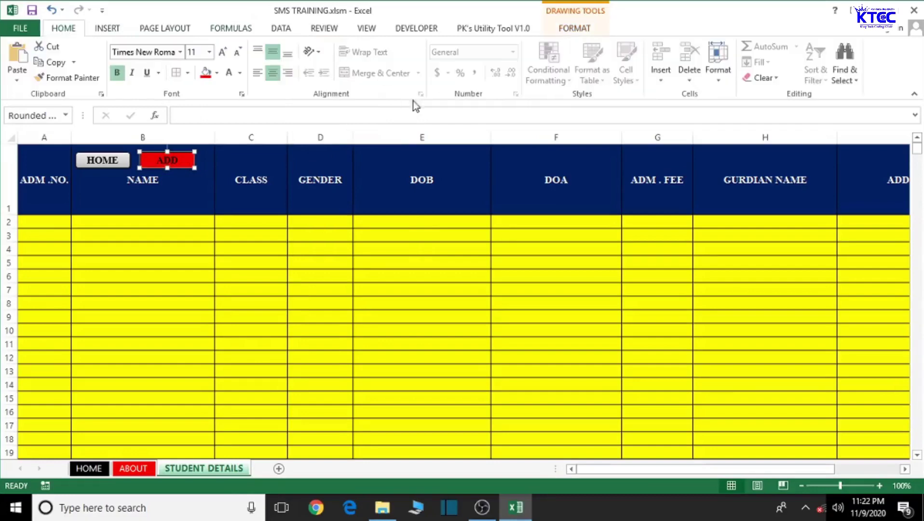
{"action": "left_click", "coordinate": [230, 77]}
{"action": "left_click", "coordinate": [218, 315]}
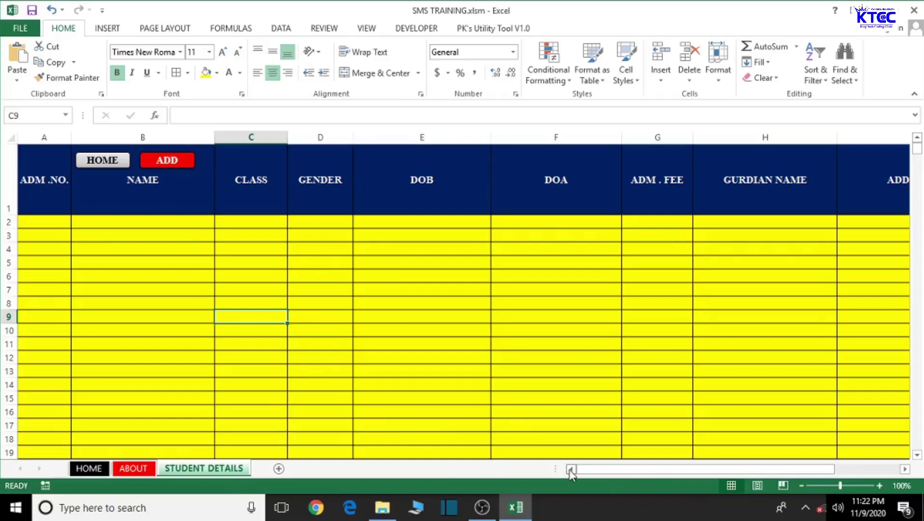
- Widen columns A through G slightly, from ADM .NO. to ADM . FEE, to give each header more room
{"action": "left_click_drag", "start_coordinate": [72, 139], "coordinate": [79, 138]}
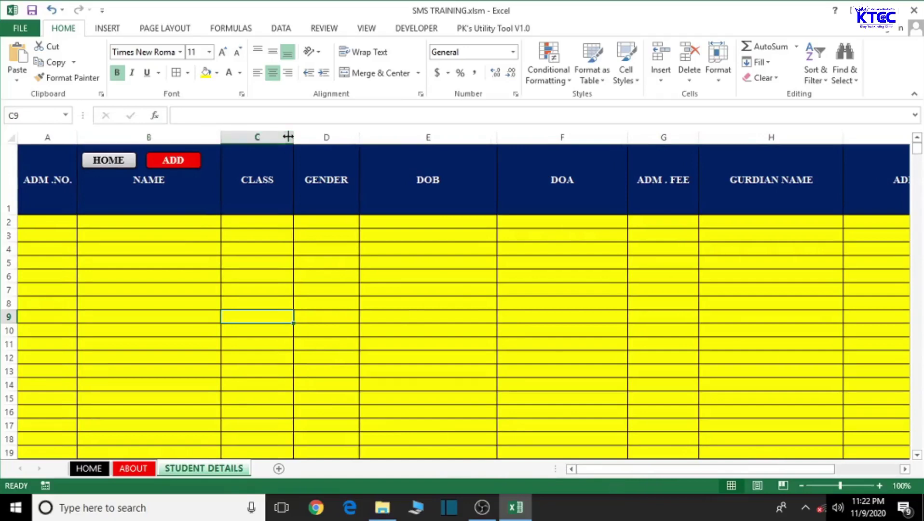
{"action": "left_click_drag", "start_coordinate": [221, 137], "coordinate": [233, 137]}
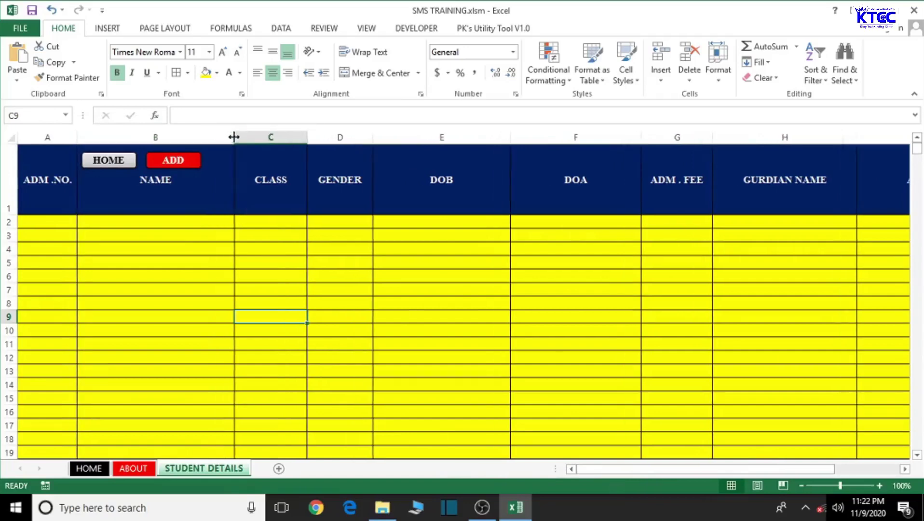
{"action": "left_click_drag", "start_coordinate": [304, 135], "coordinate": [321, 135]}
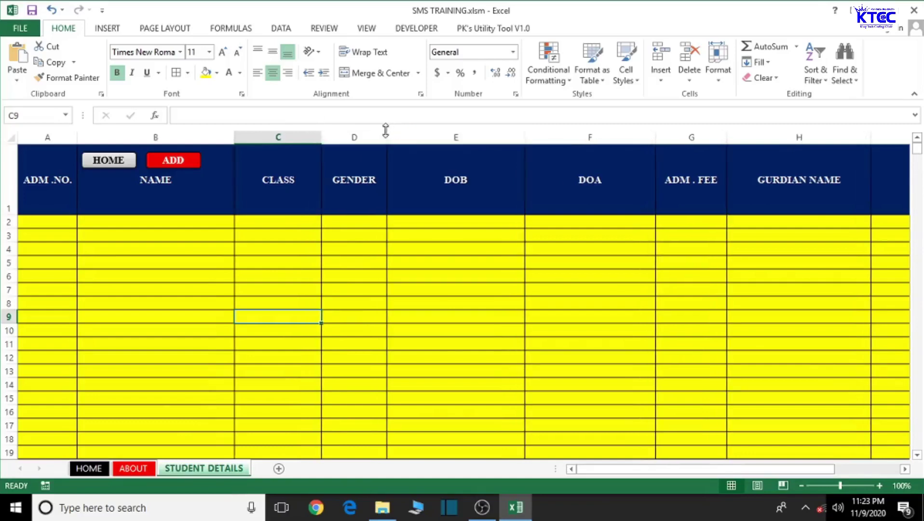
{"action": "left_click_drag", "start_coordinate": [386, 130], "coordinate": [396, 137]}
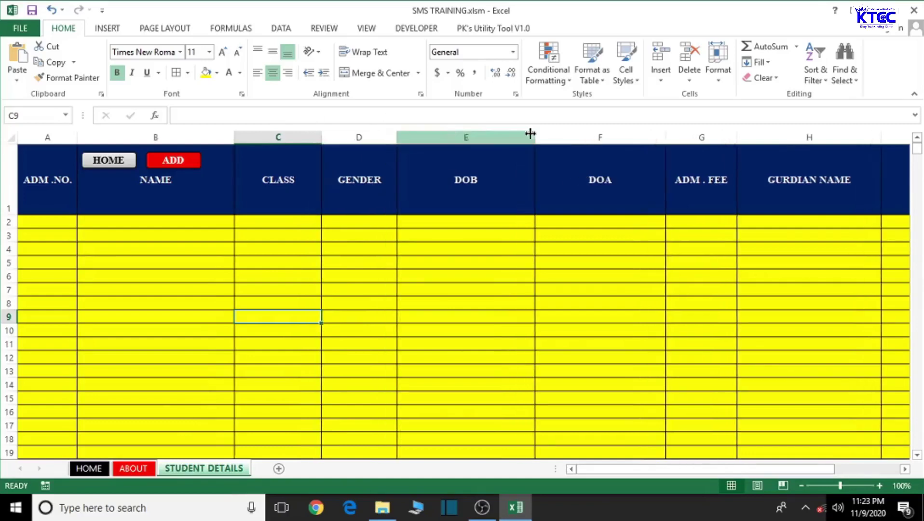
{"action": "left_click_drag", "start_coordinate": [531, 133], "coordinate": [547, 136]}
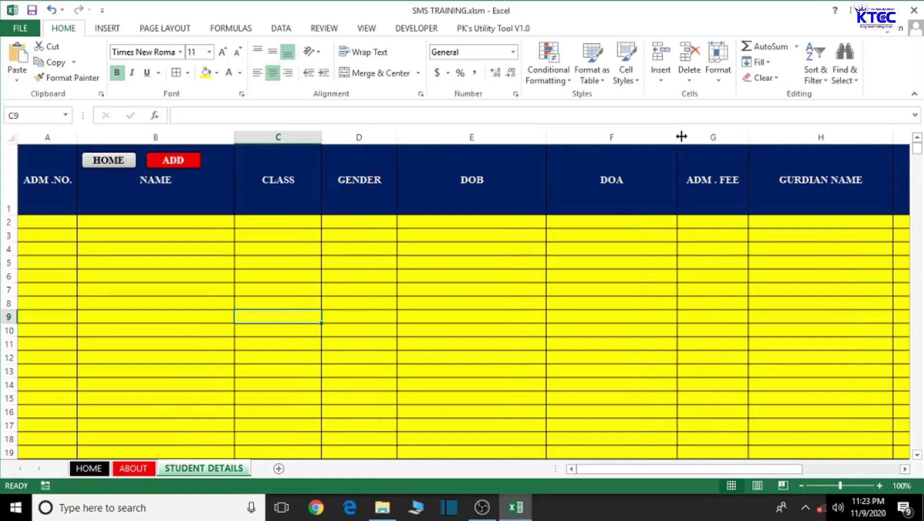
{"action": "left_click_drag", "start_coordinate": [681, 137], "coordinate": [686, 137]}
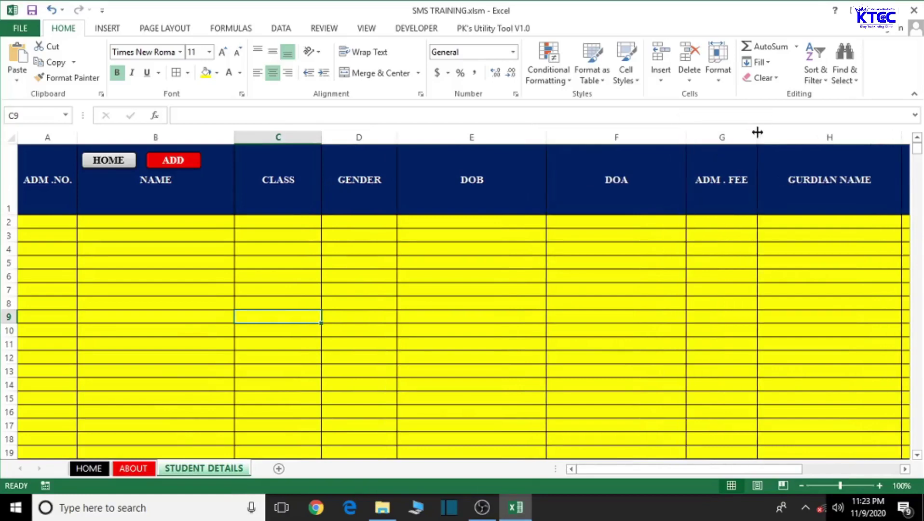
{"action": "left_click_drag", "start_coordinate": [757, 132], "coordinate": [773, 134]}
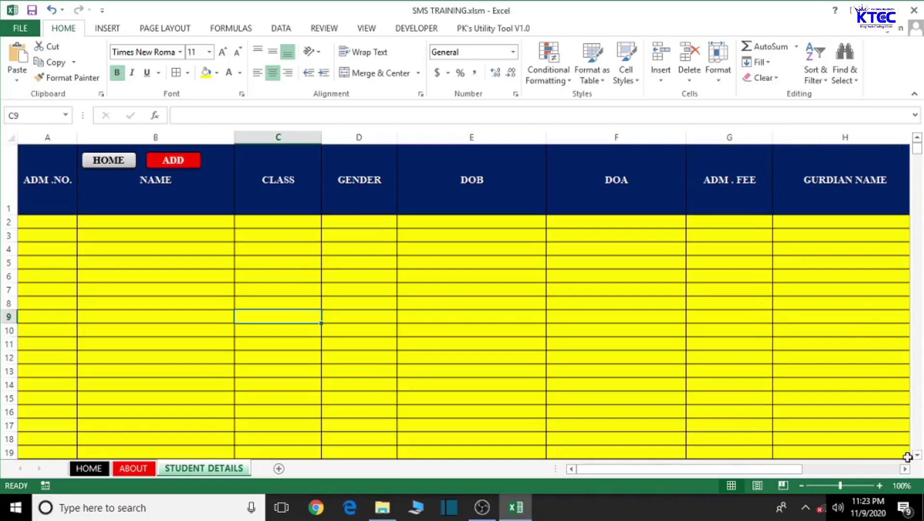
- Widen the GURDIAN NAME, ADDRESS and CONTACT columns slightly and save the workbook
{"action": "scroll", "coordinate": [907, 457], "scroll_direction": "right", "scroll_amount": 3}
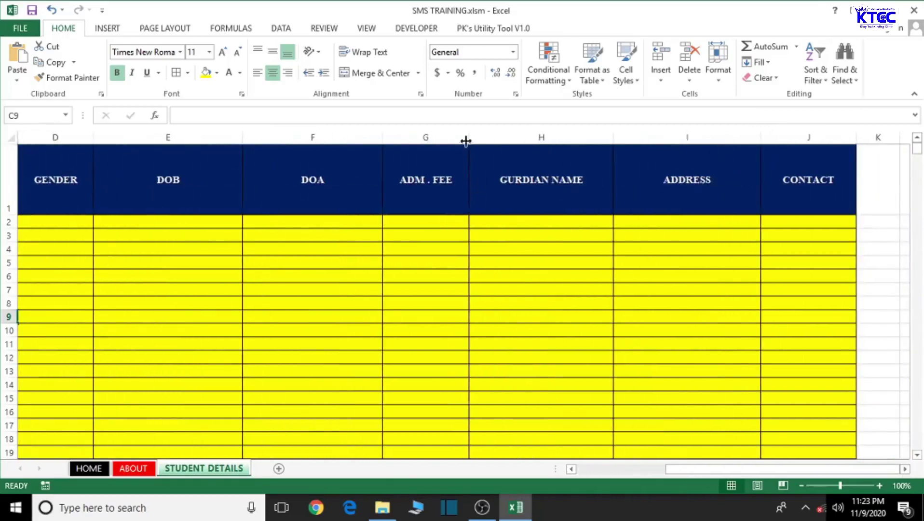
{"action": "left_click_drag", "start_coordinate": [613, 136], "coordinate": [620, 136]}
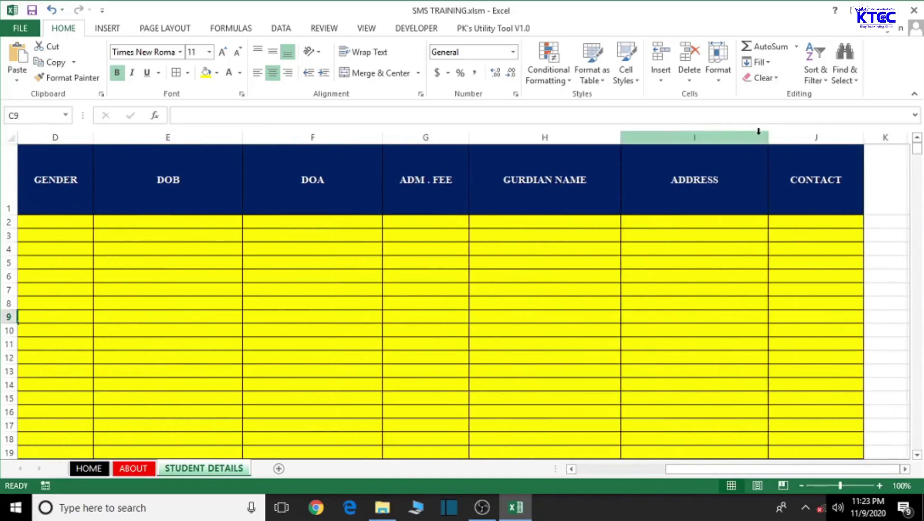
{"action": "left_click_drag", "start_coordinate": [768, 135], "coordinate": [773, 135]}
{"action": "left_click_drag", "start_coordinate": [870, 136], "coordinate": [883, 137]}
{"action": "key", "text": "ctrl+s"}
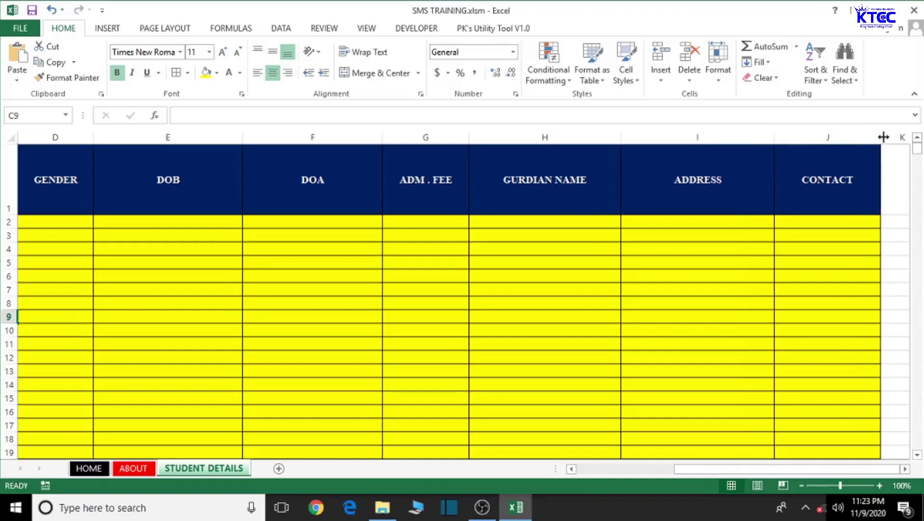
{"action": "left_click_drag", "start_coordinate": [786, 469], "coordinate": [689, 469]}
{"action": "scroll", "coordinate": [350, 356], "scroll_direction": "down", "scroll_amount": 3}
{"action": "scroll", "coordinate": [350, 357], "scroll_direction": "up", "scroll_amount": 3}
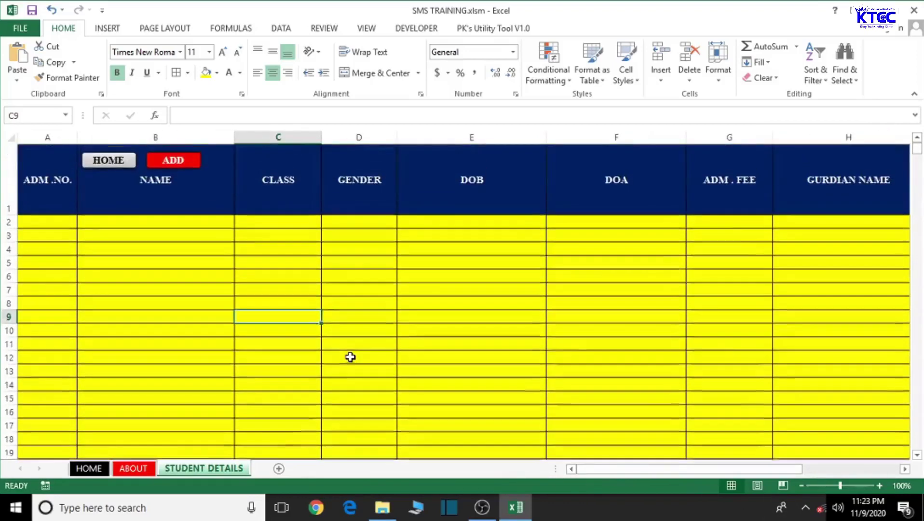